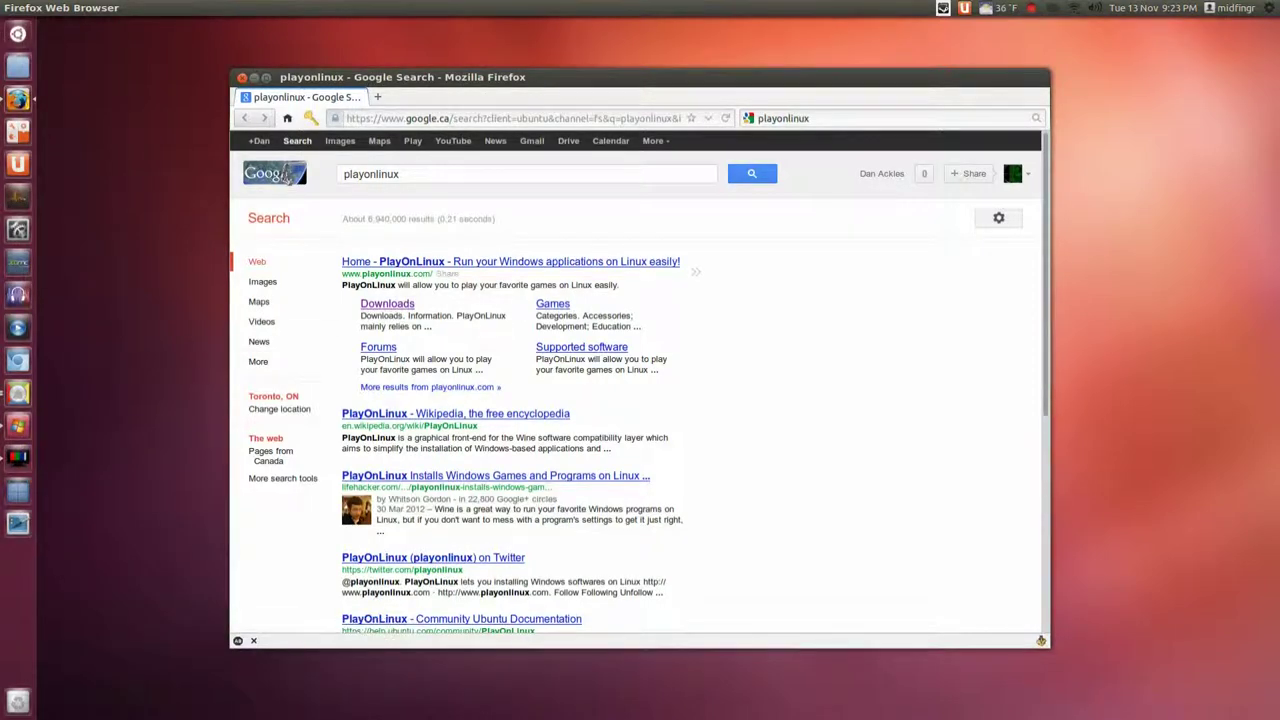
Step: Open the PlayOnLinux Downloads page from the Google results for 'playonlinux'
left_click(388, 304)
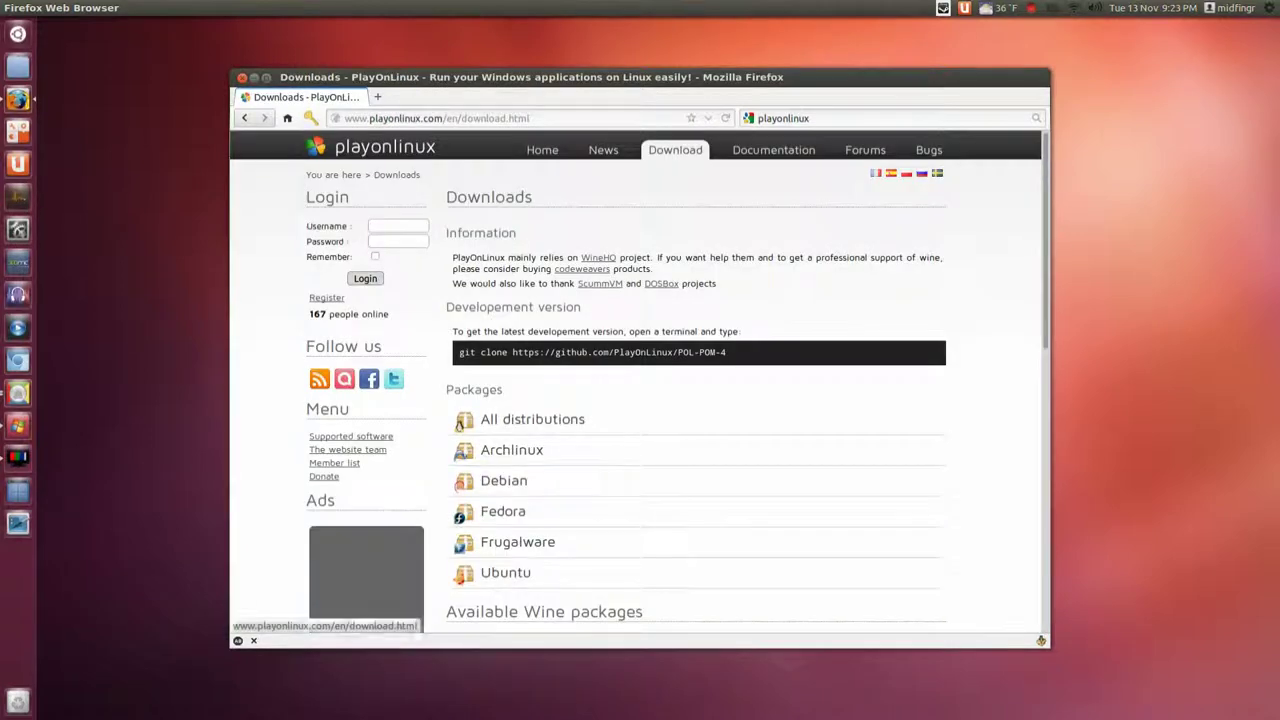
Step: Show the Ubuntu install instructions with PlayOnLinux_4.1.6.deb, then hide Firefox to reveal the desktop
scroll(640, 380, "down", 2)
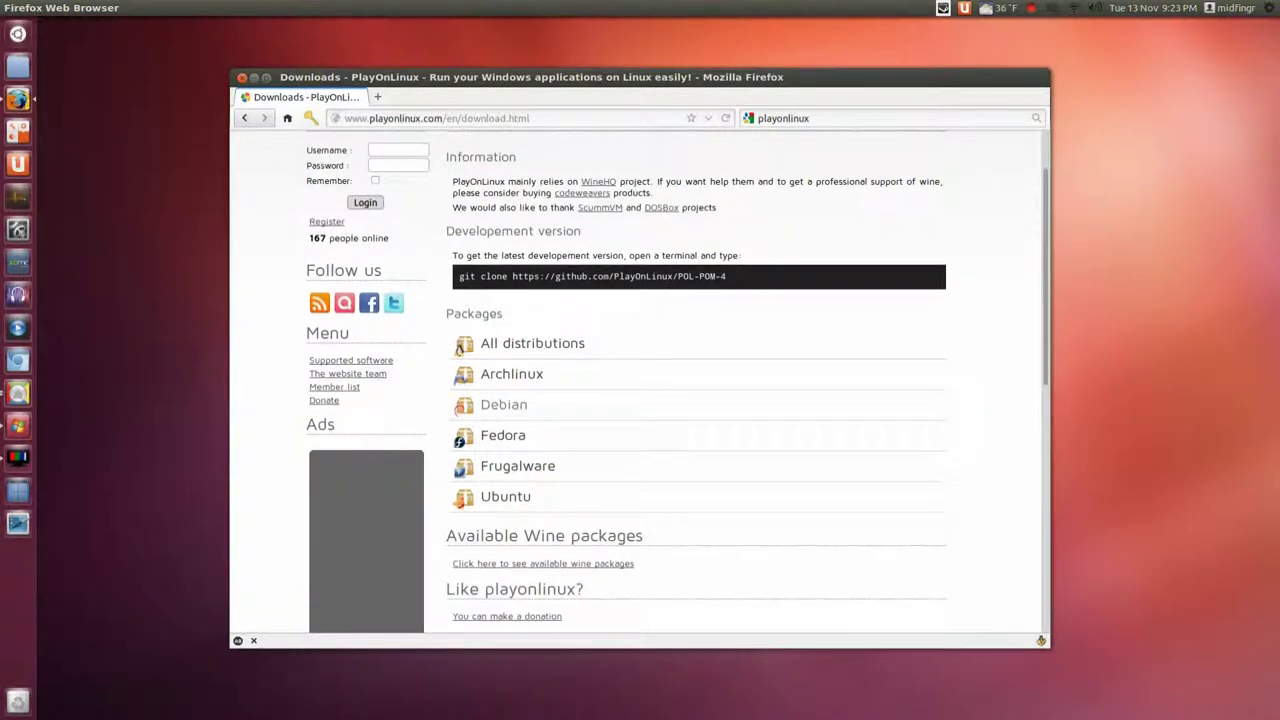
scroll(640, 380, "down", 2)
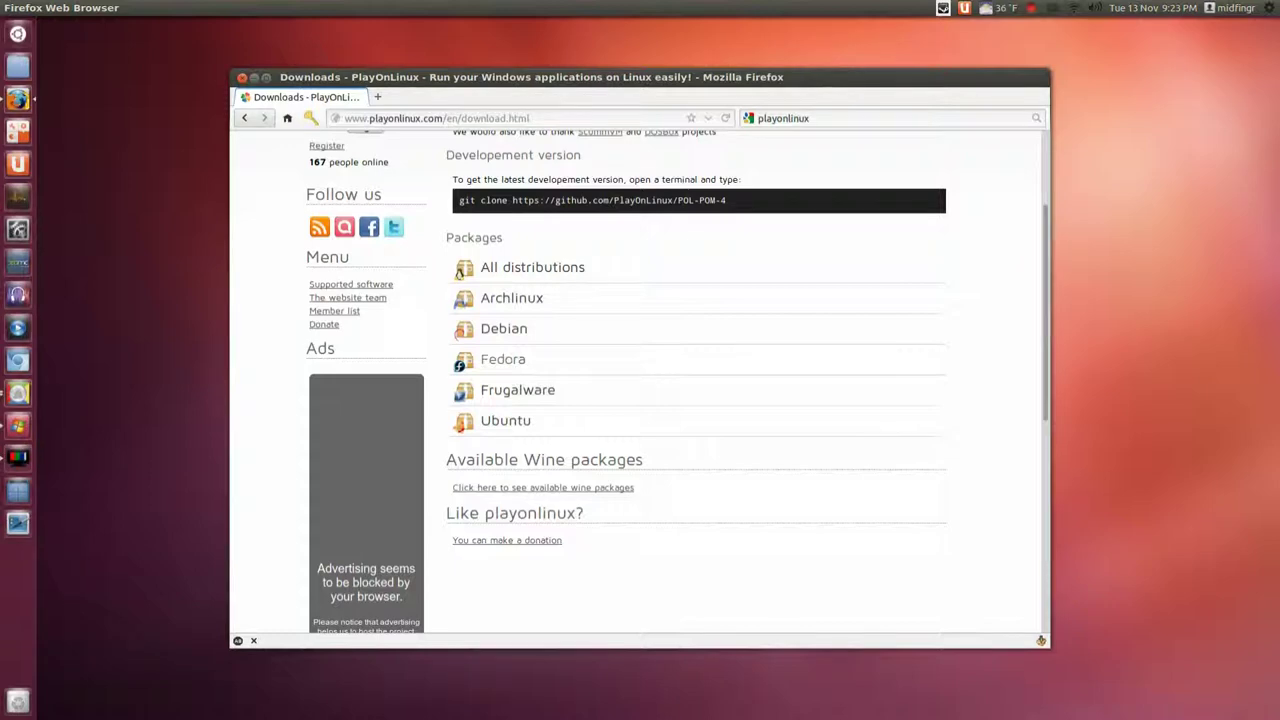
scroll(505, 355, "down", 2)
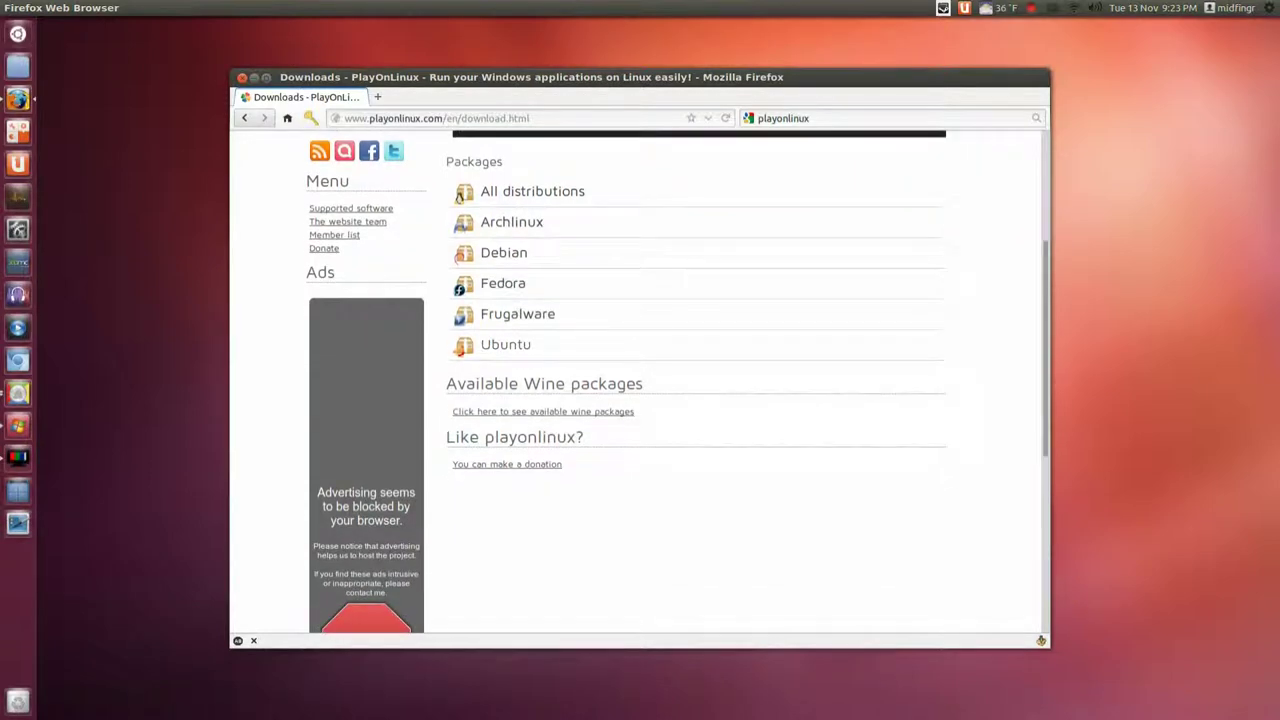
left_click(505, 344)
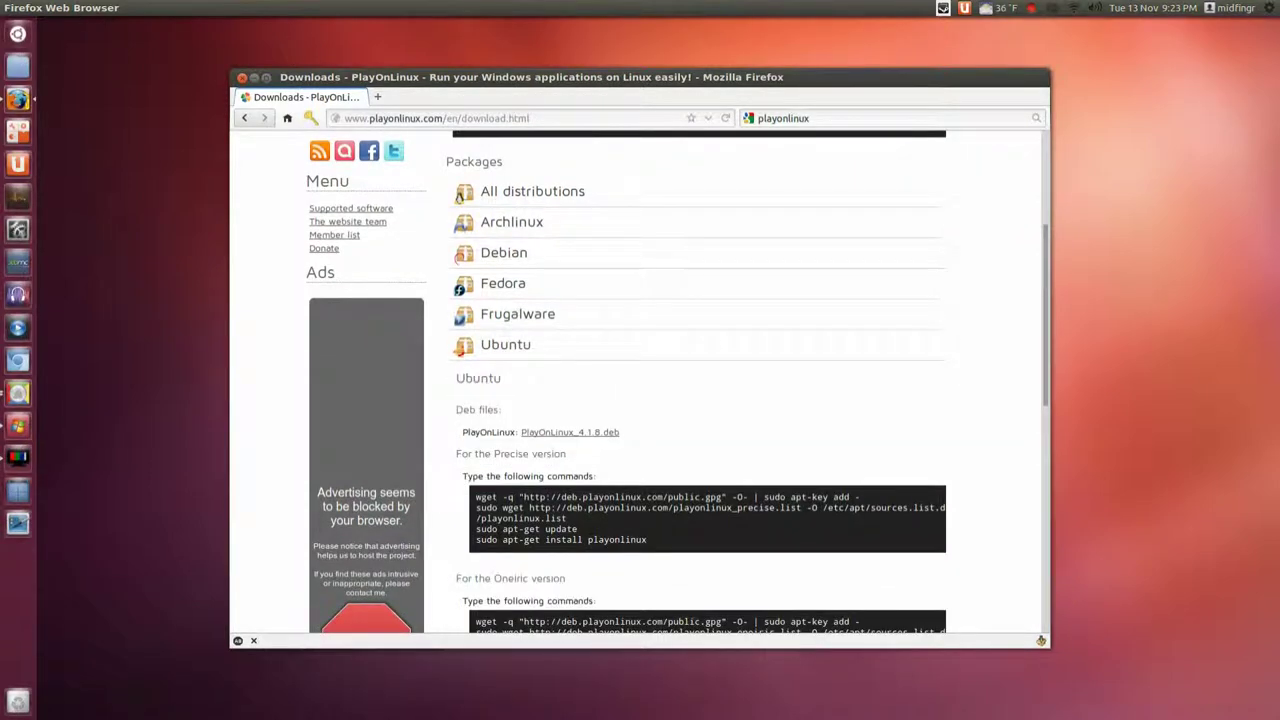
scroll(505, 344, "down", 2)
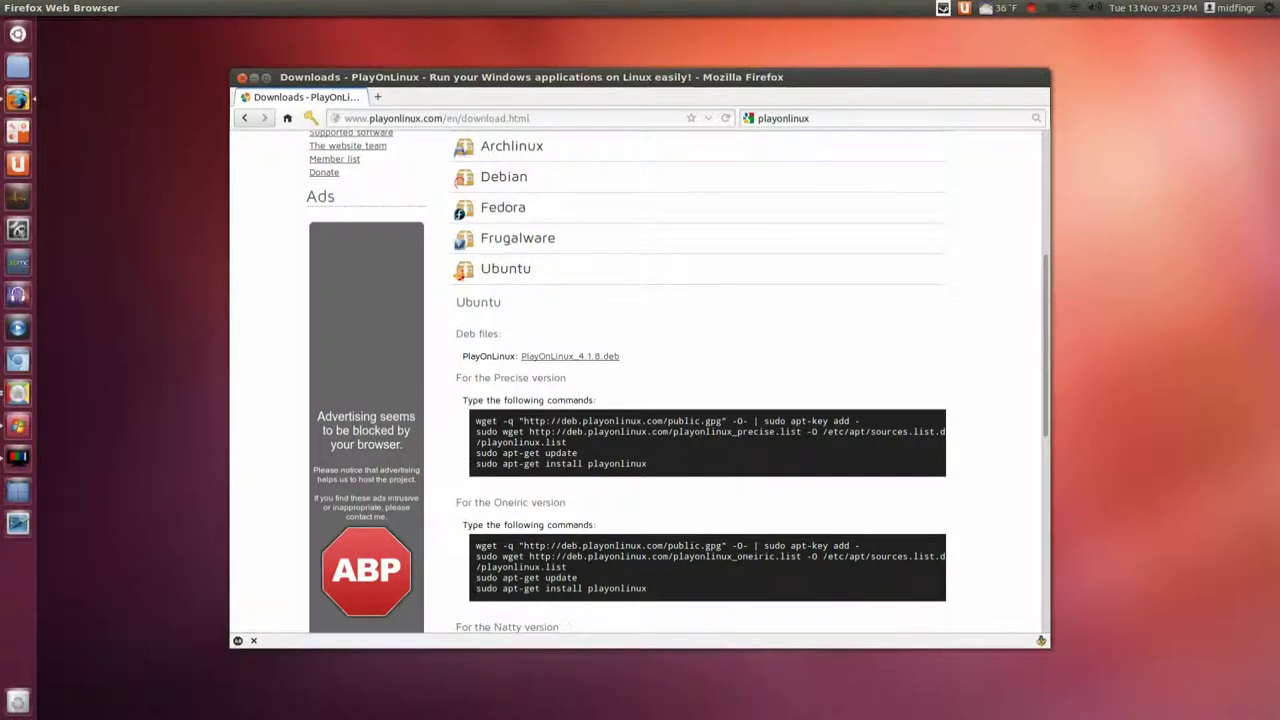
key("ctrl+super+d")
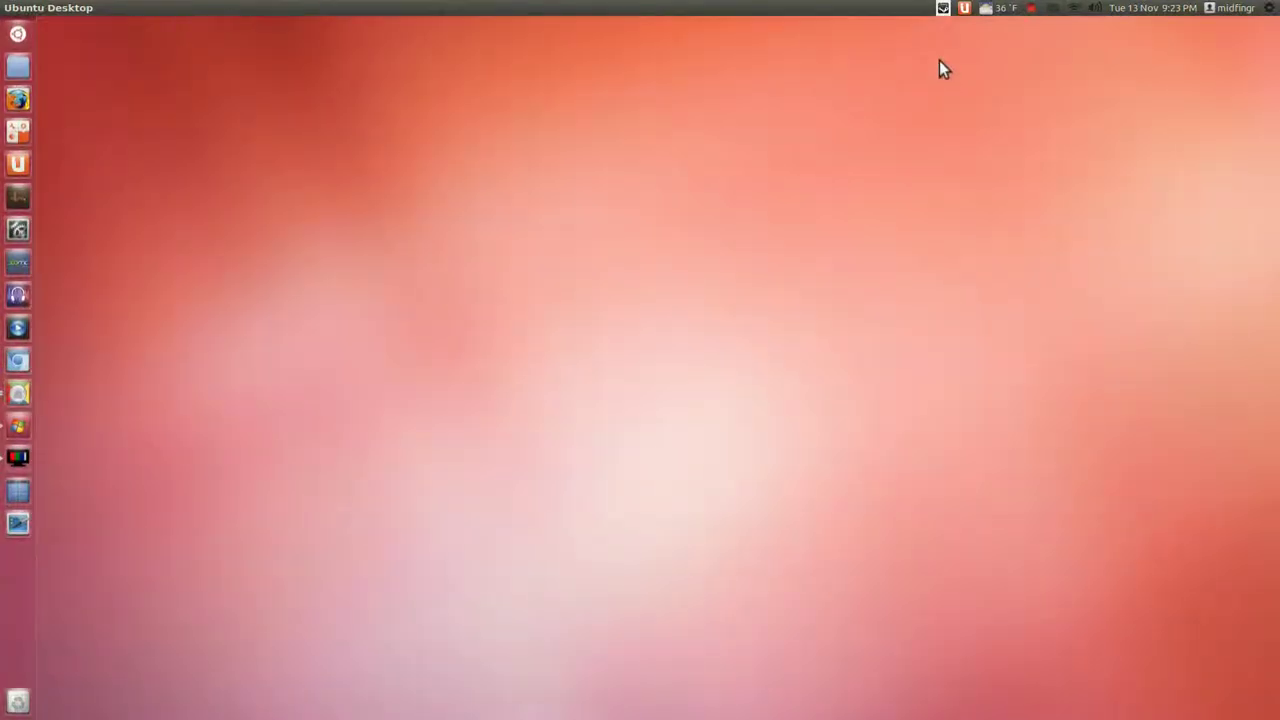
Step: Switch to Steam's Dead Space 2 download, then back to the PlayOnLinux main window
key("super+w")
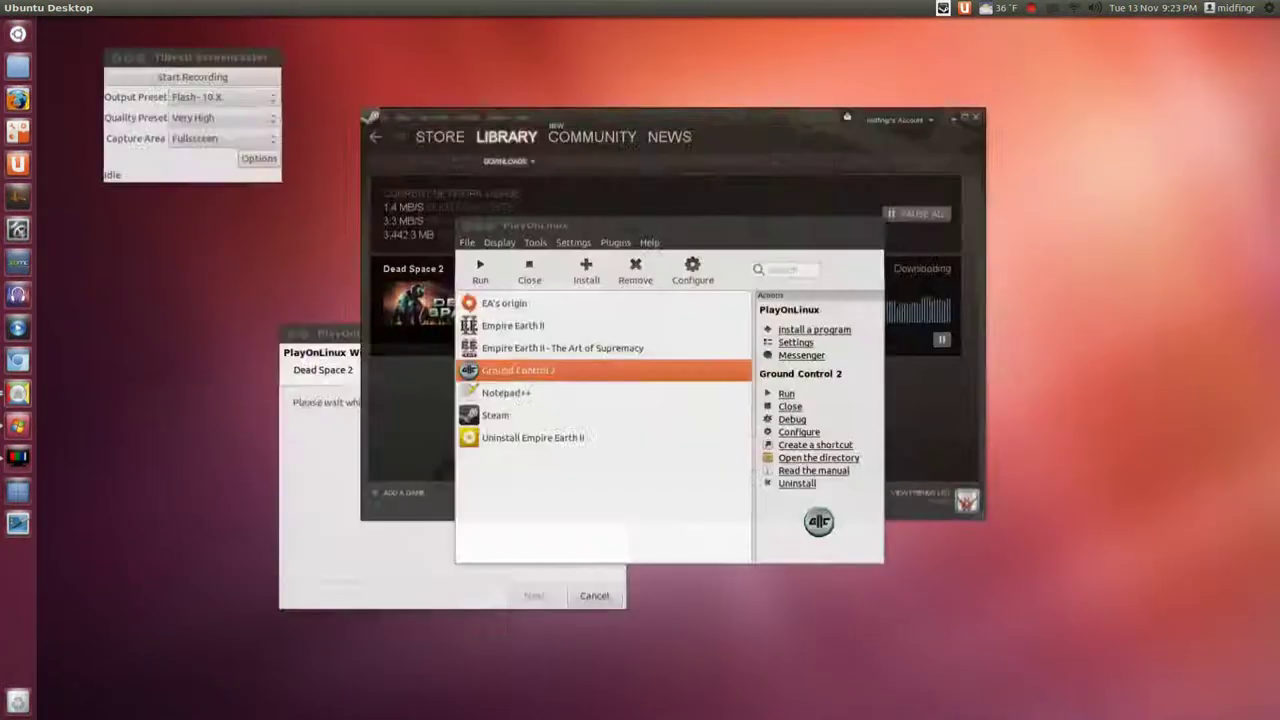
key("Return")
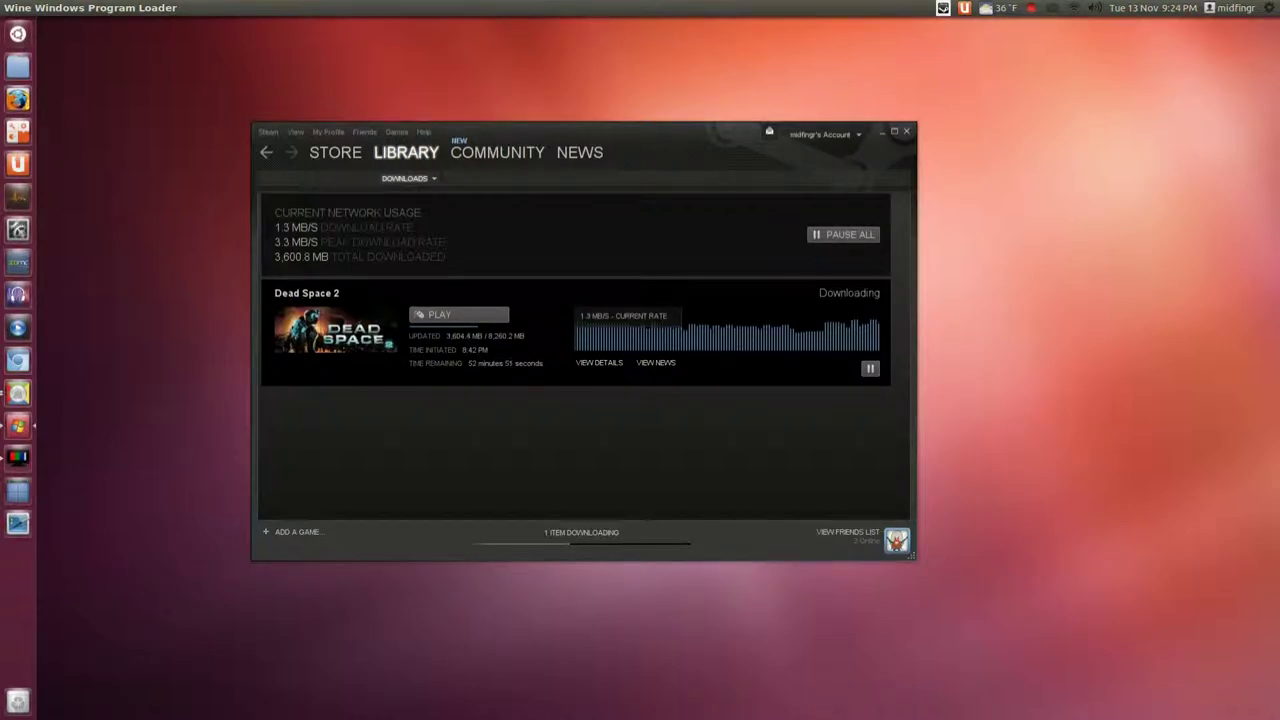
key("super+w")
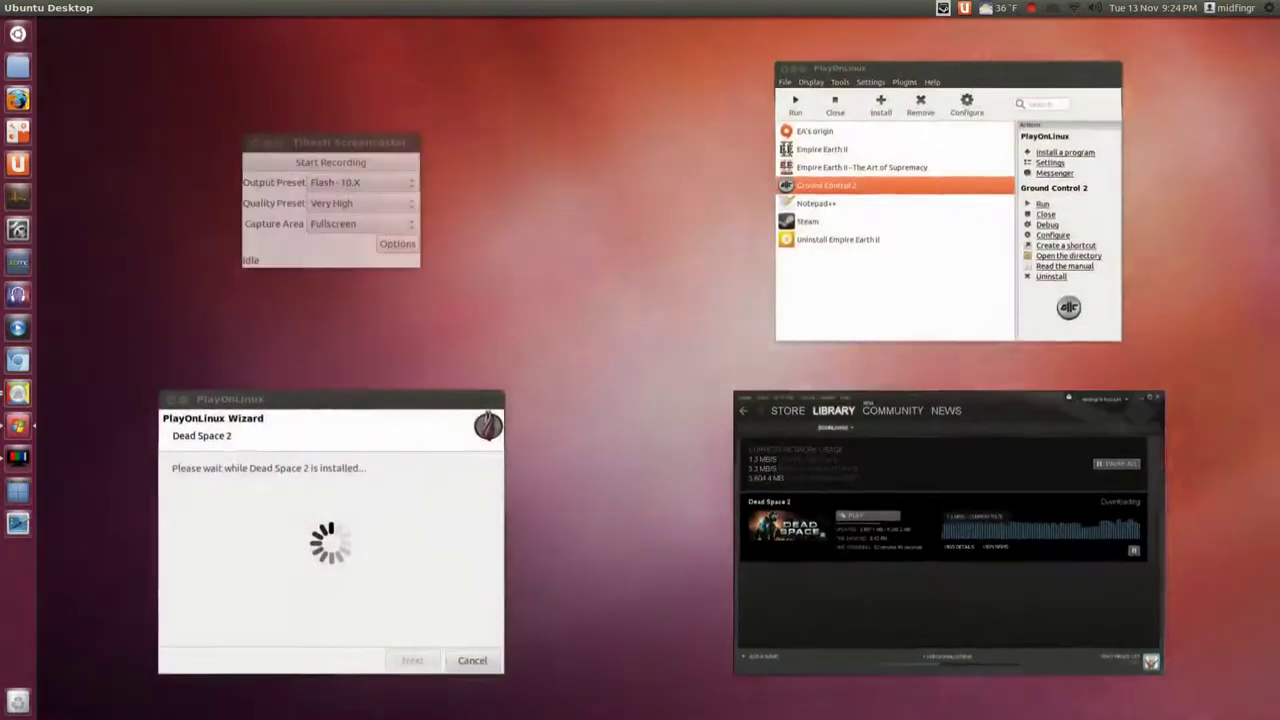
key("Escape")
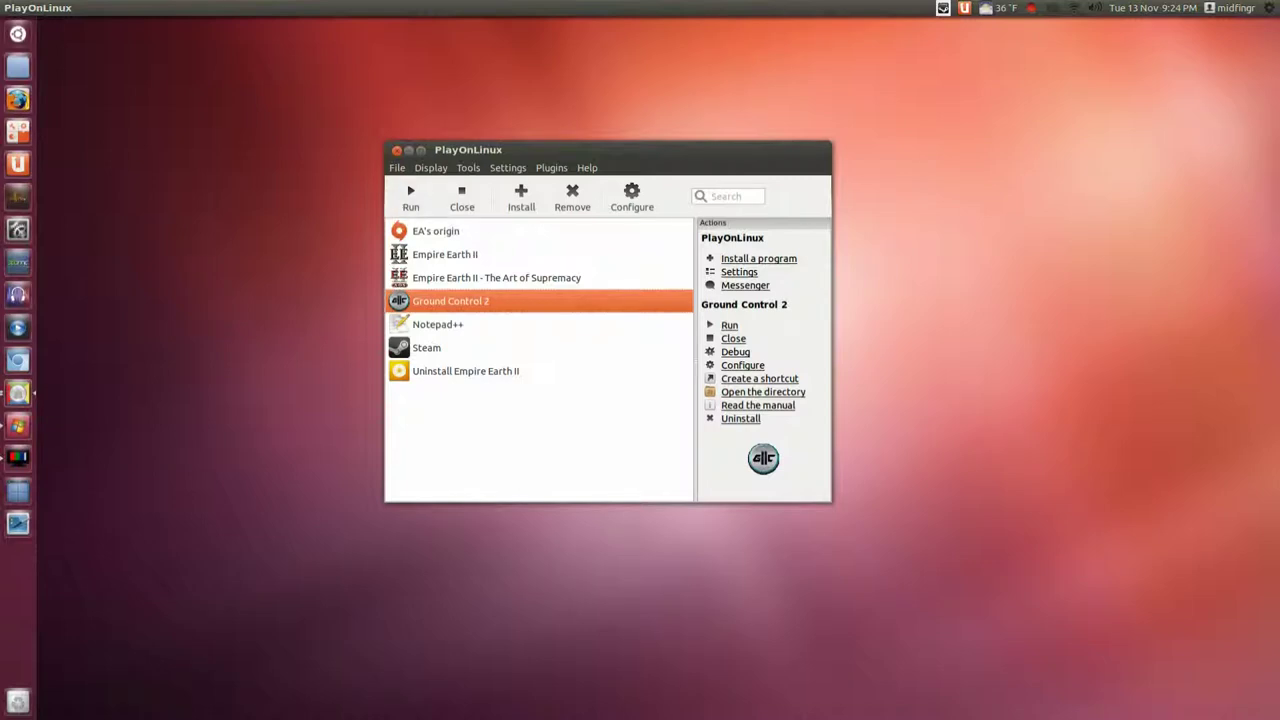
Step: Search the Games installers in PlayOnLinux's install menu for 'dead'
left_click(521, 197)
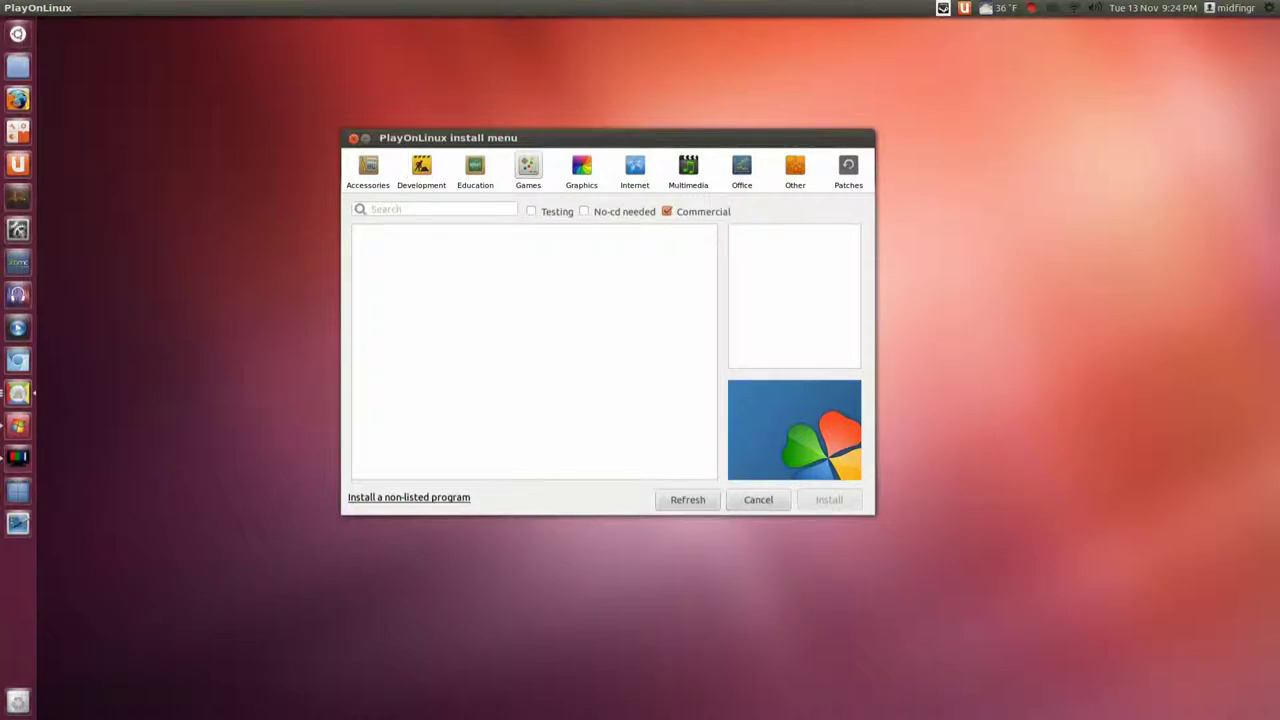
left_click(528, 170)
left_click(435, 209)
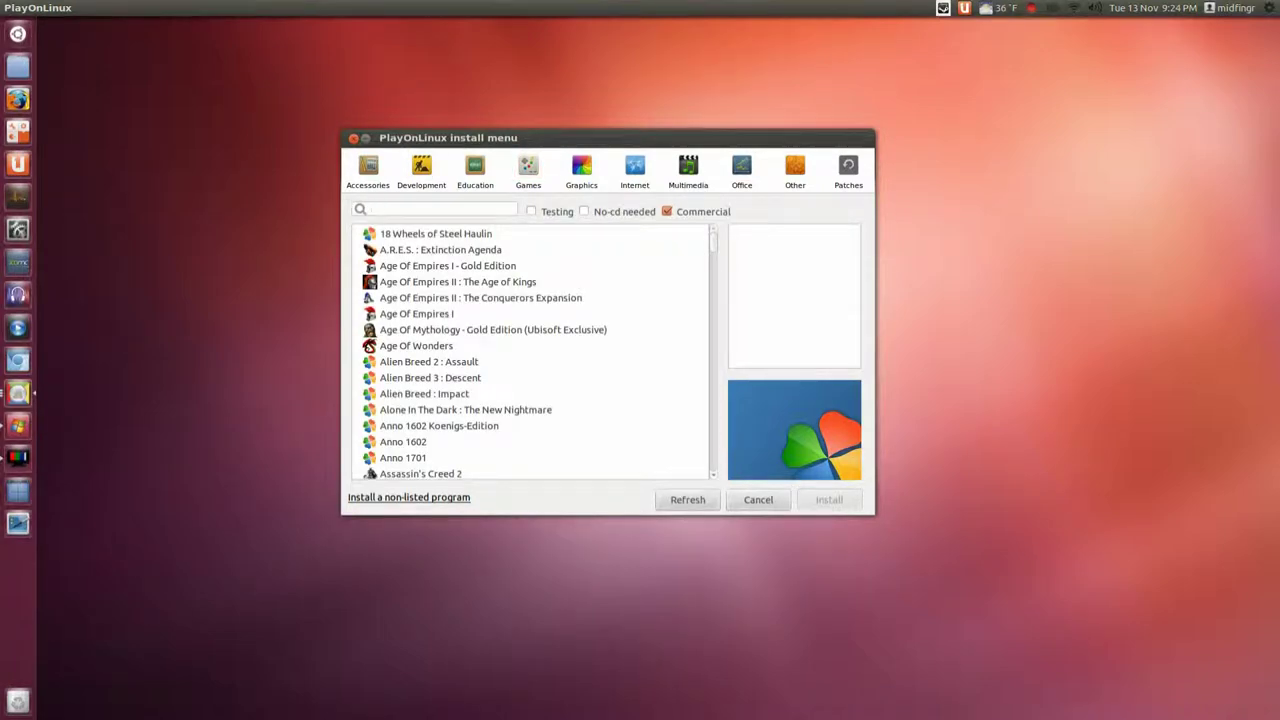
type("dead")
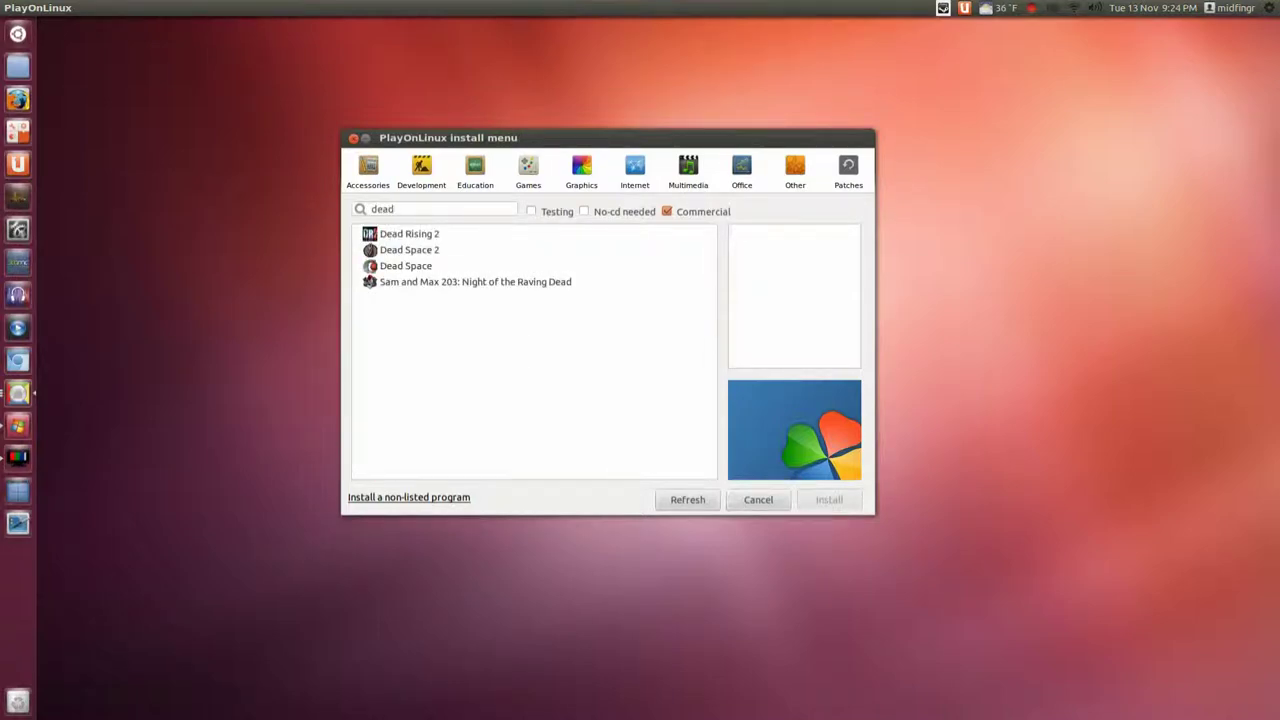
Step: Select Dead Space 2 and scroll through its description and rating
left_click(409, 250)
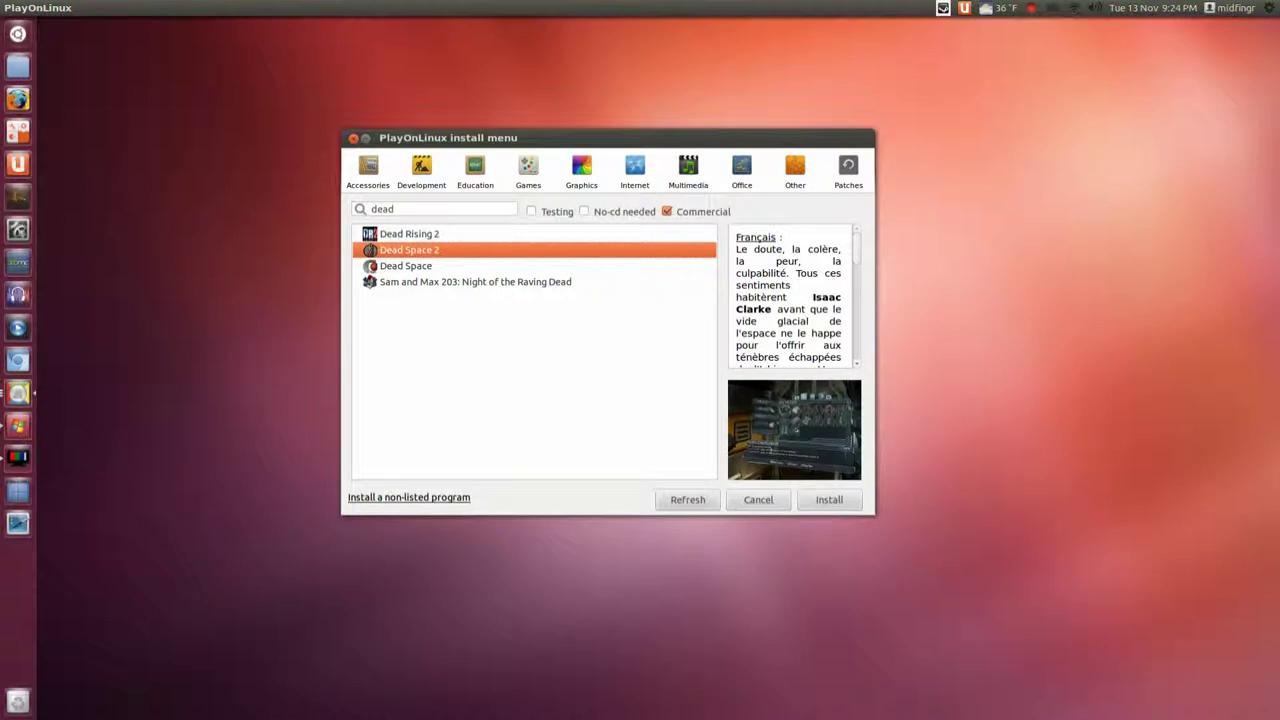
scroll(790, 298, "down", 2)
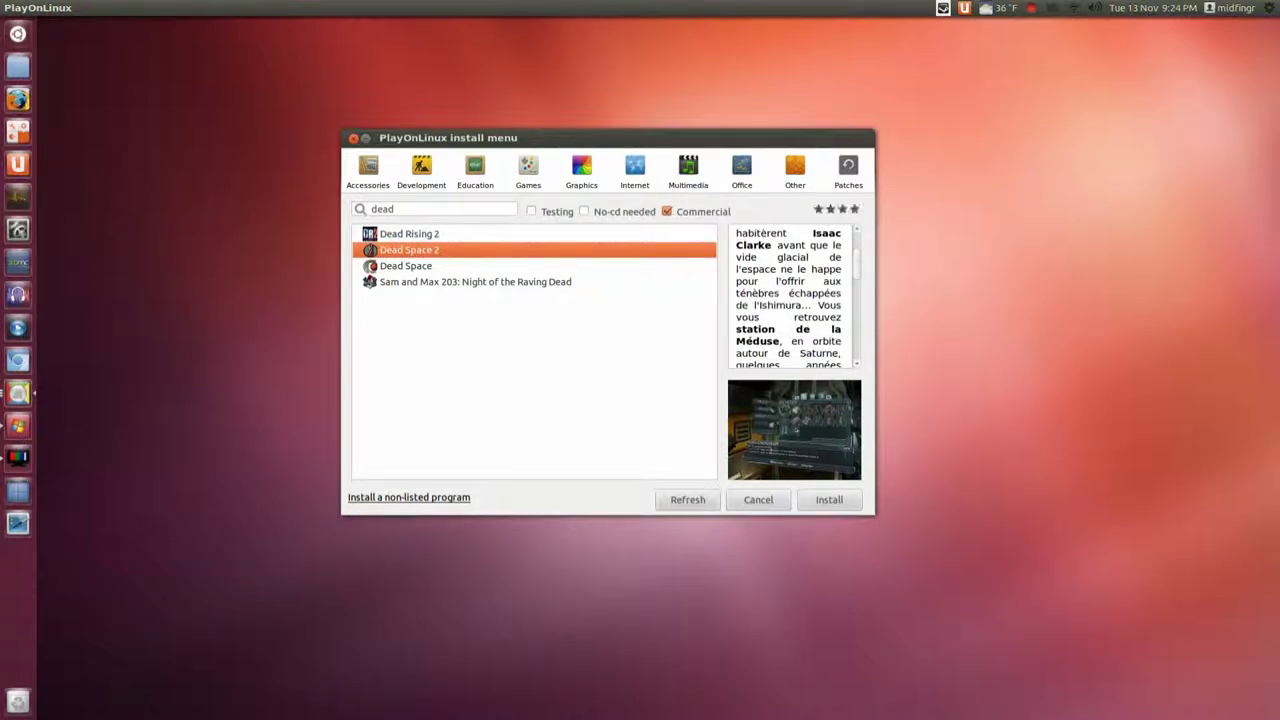
scroll(790, 298, "down", 3)
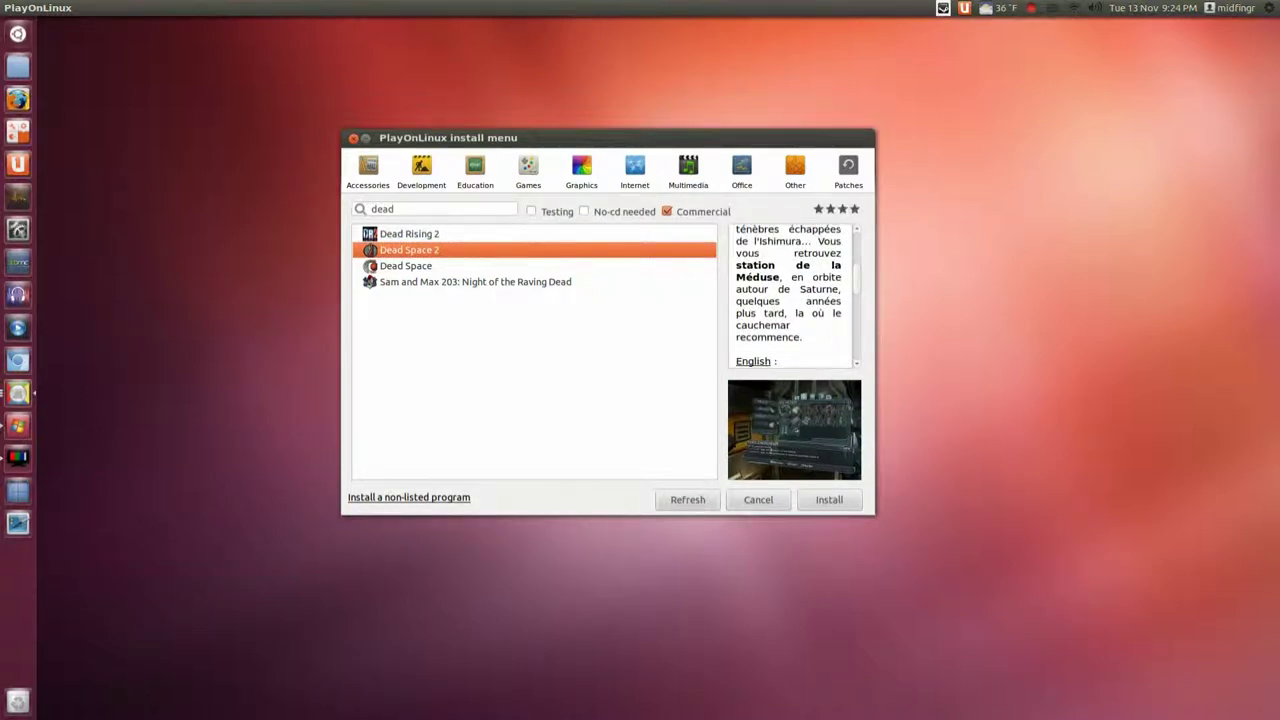
scroll(790, 298, "down", 1)
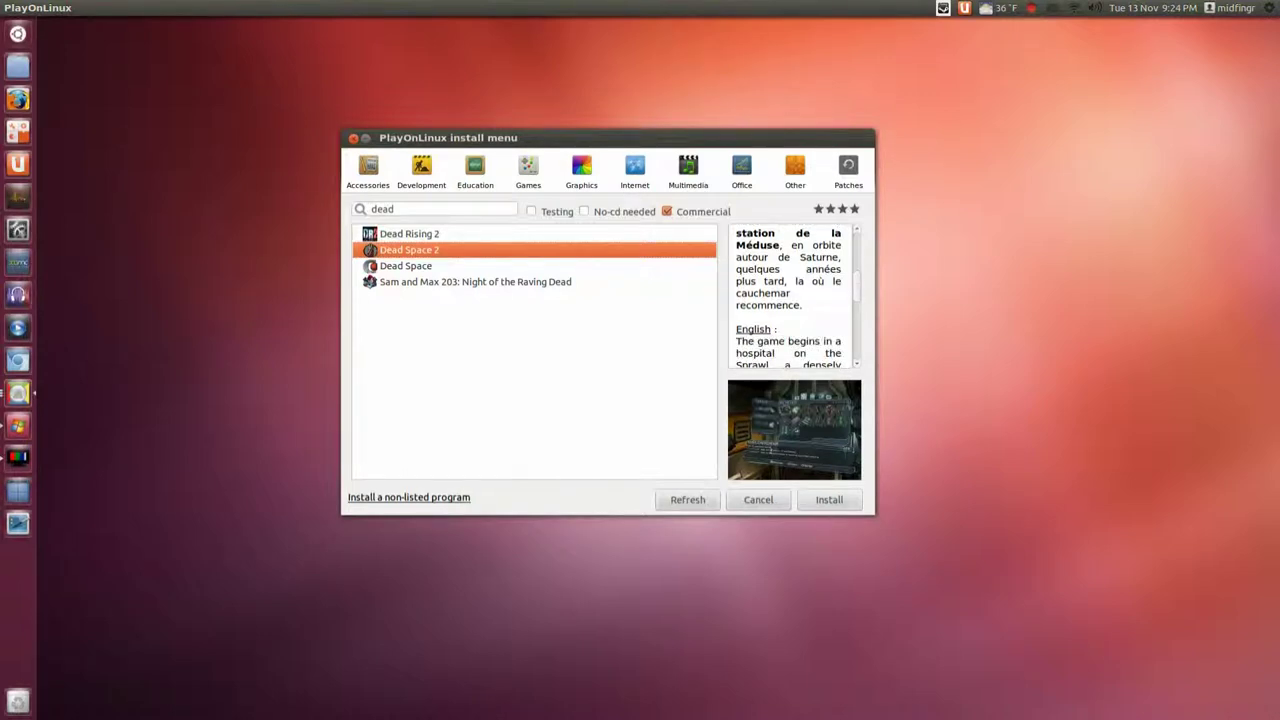
scroll(790, 298, "down", 2)
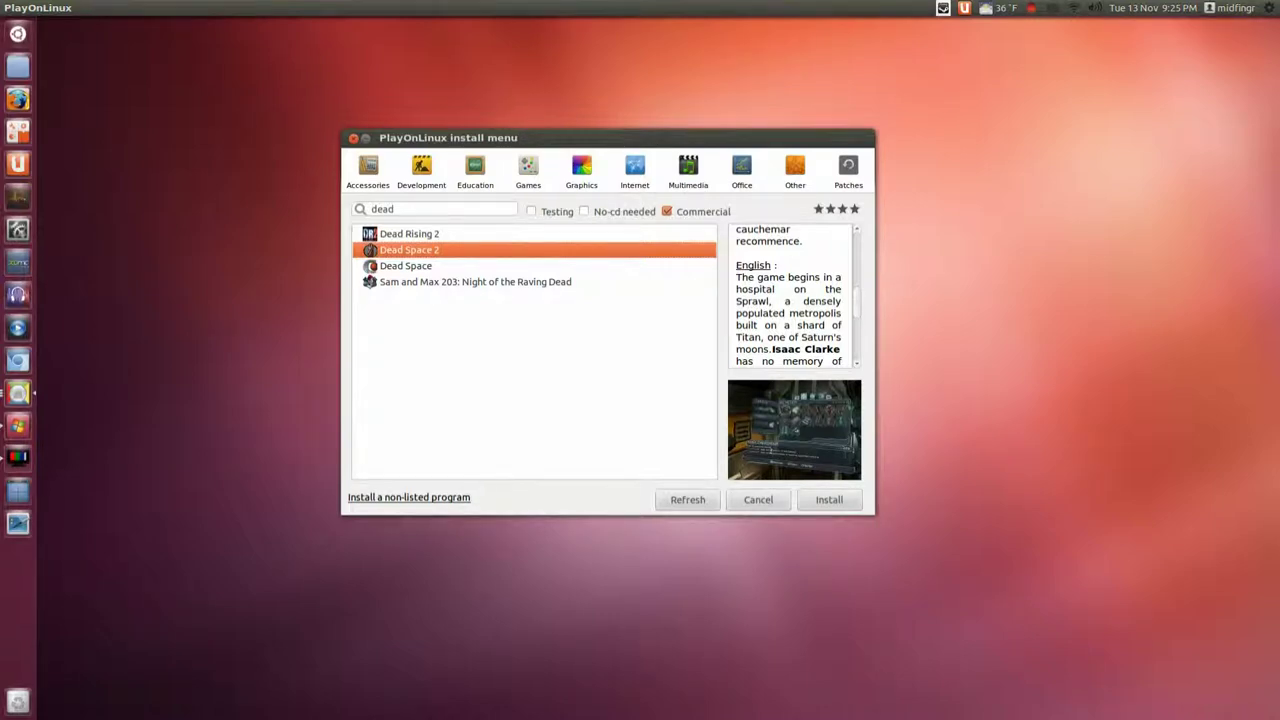
key("super+w")
Step: Check Steam's Dead Space 2 download, then list the Accessories and Development installers
key("Return")
left_click(368, 168)
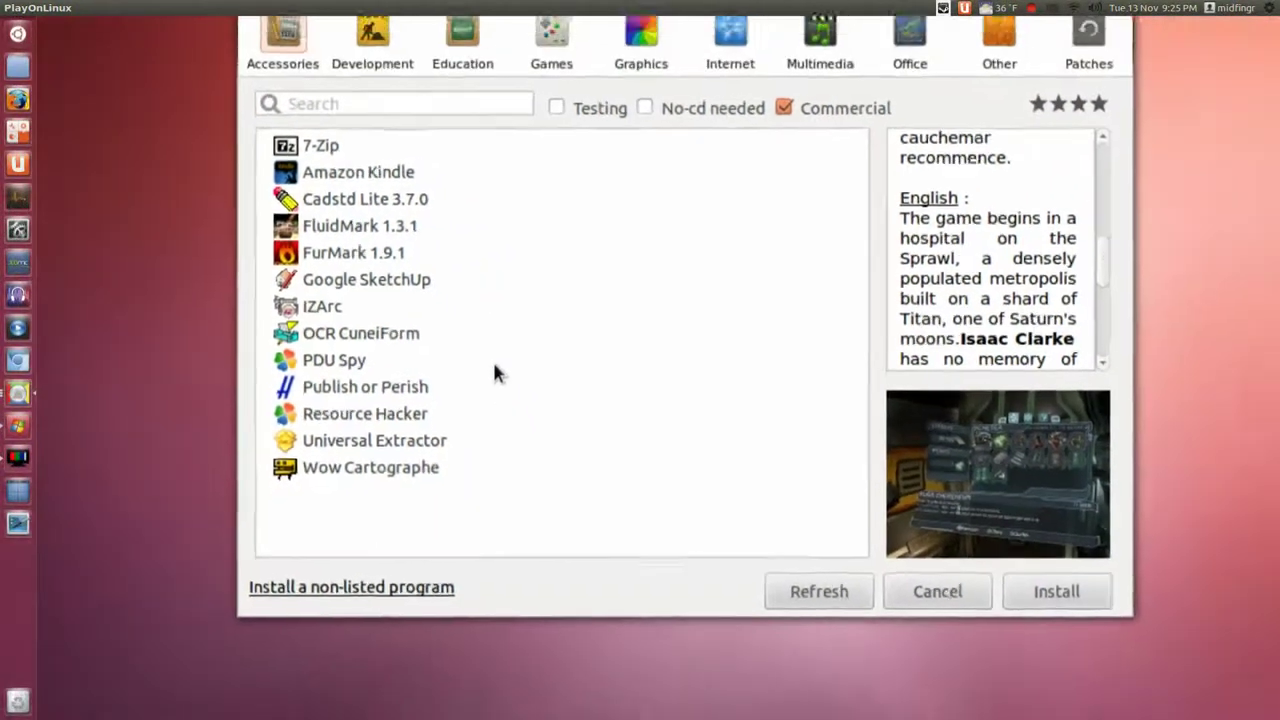
left_click(422, 172)
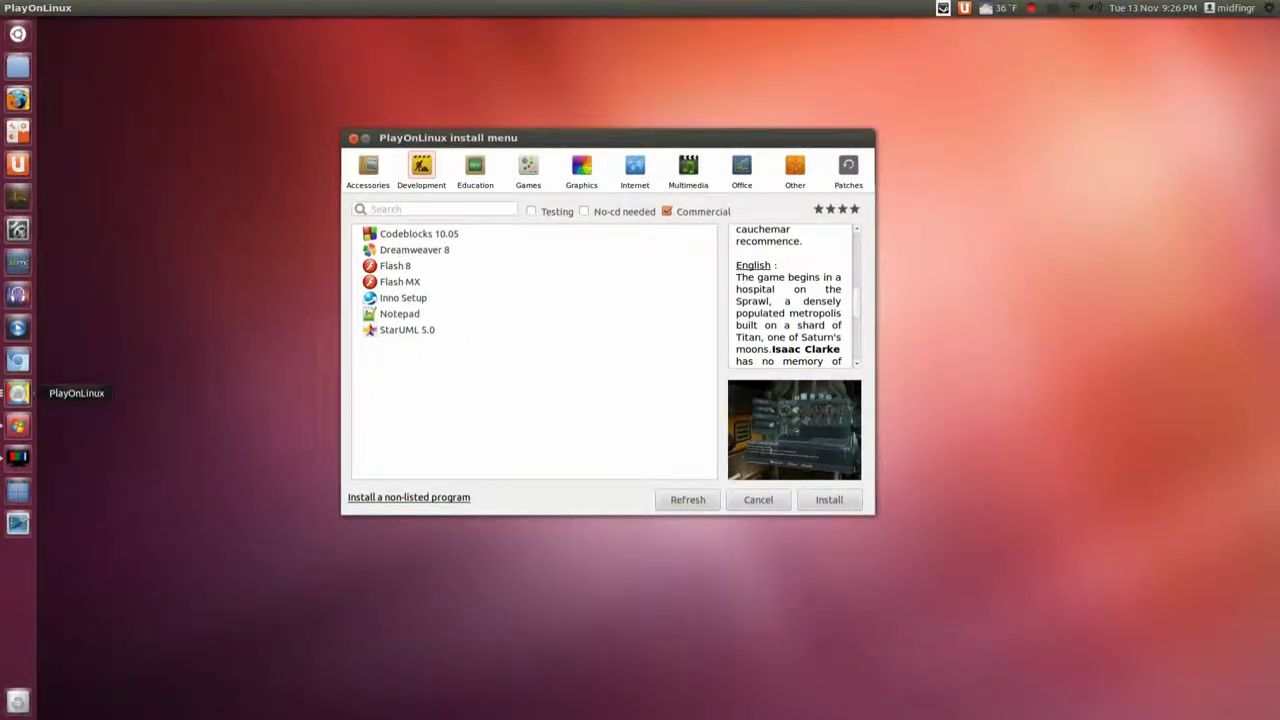
left_click(18, 393)
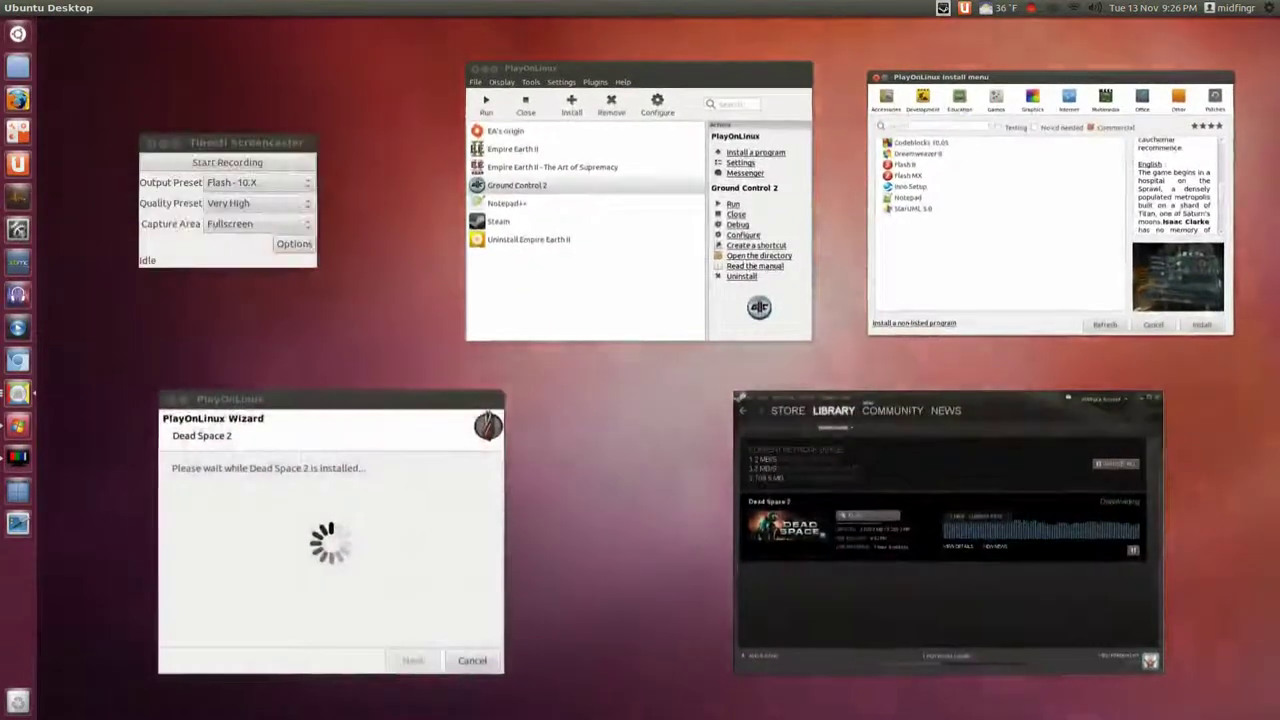
Step: Run Notepad++ from PlayOnLinux, view its change.log, then close it with Alt+F4
left_click(589, 160)
left_click(437, 324)
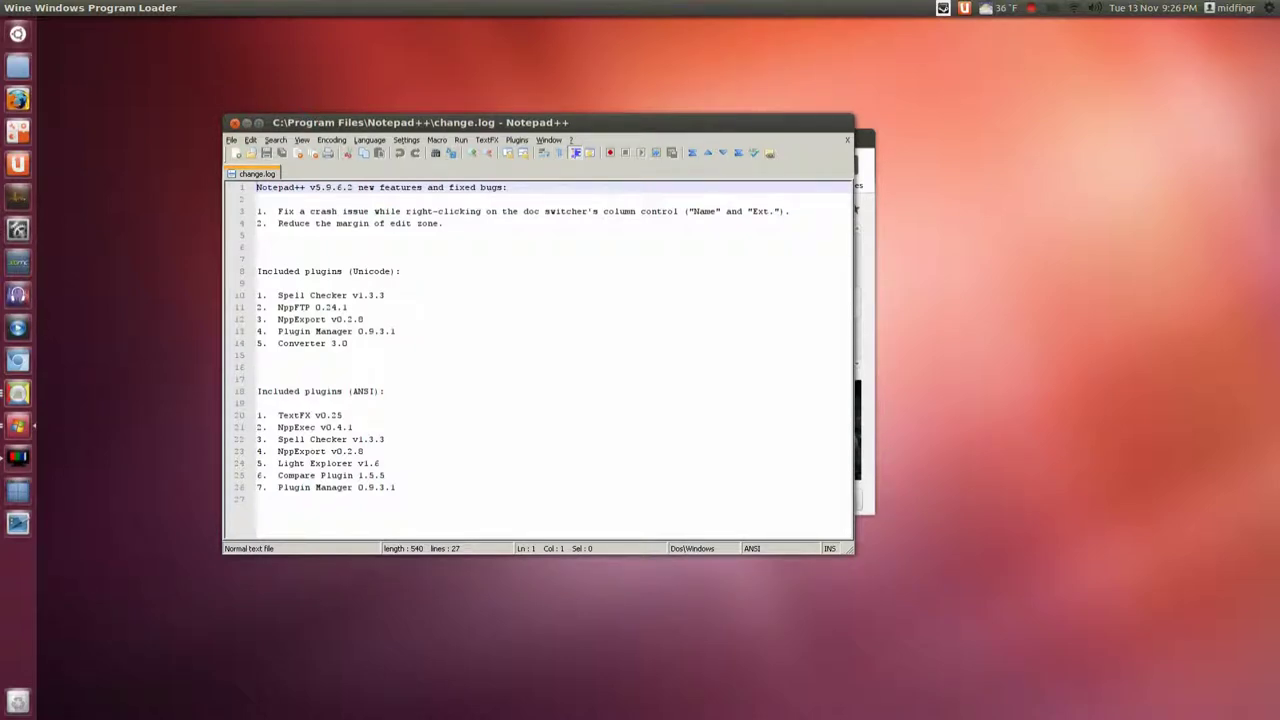
key("alt+F4")
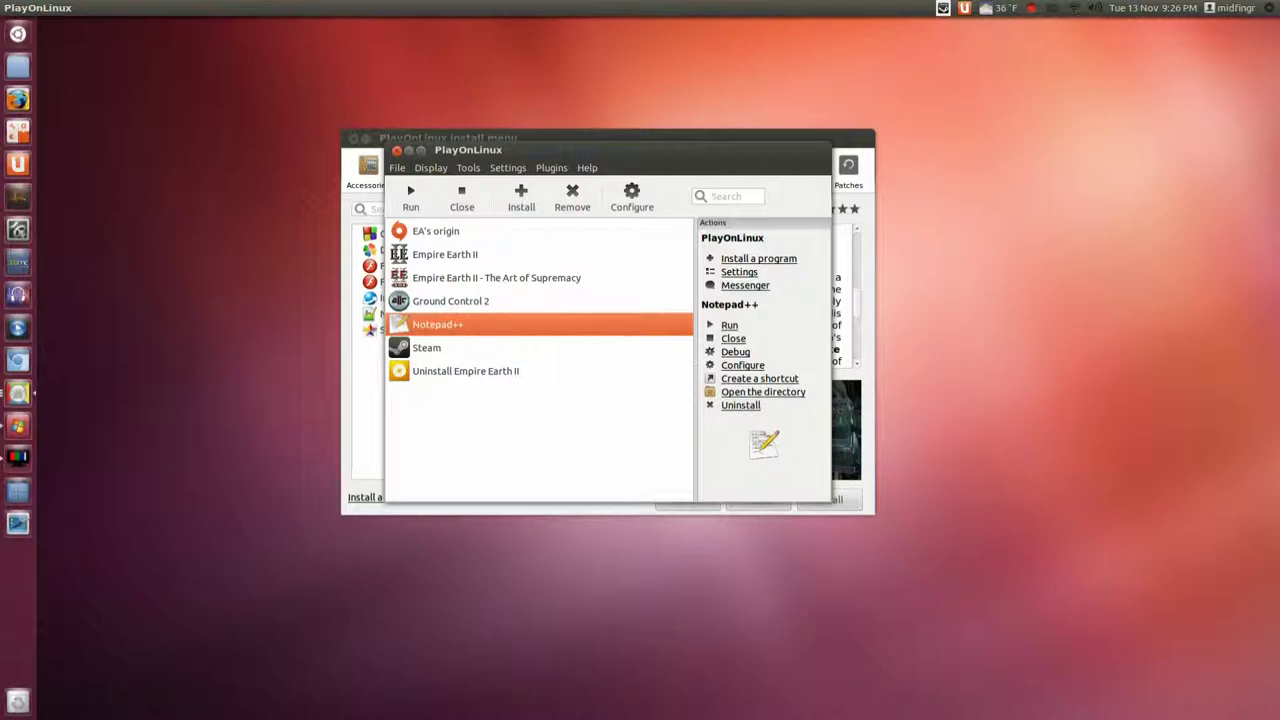
Step: Select EA's origin, then list the Games installers with testing installers included
left_click(435, 231)
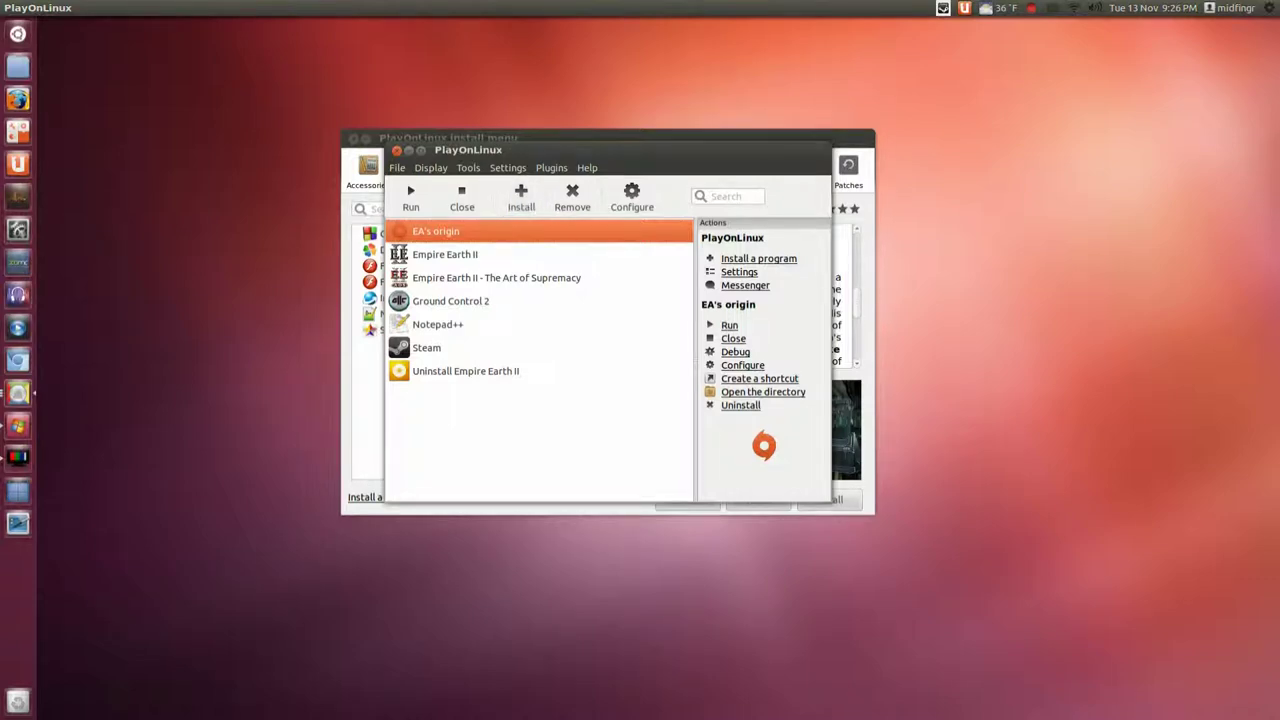
left_click_drag(560, 150, 813, 149)
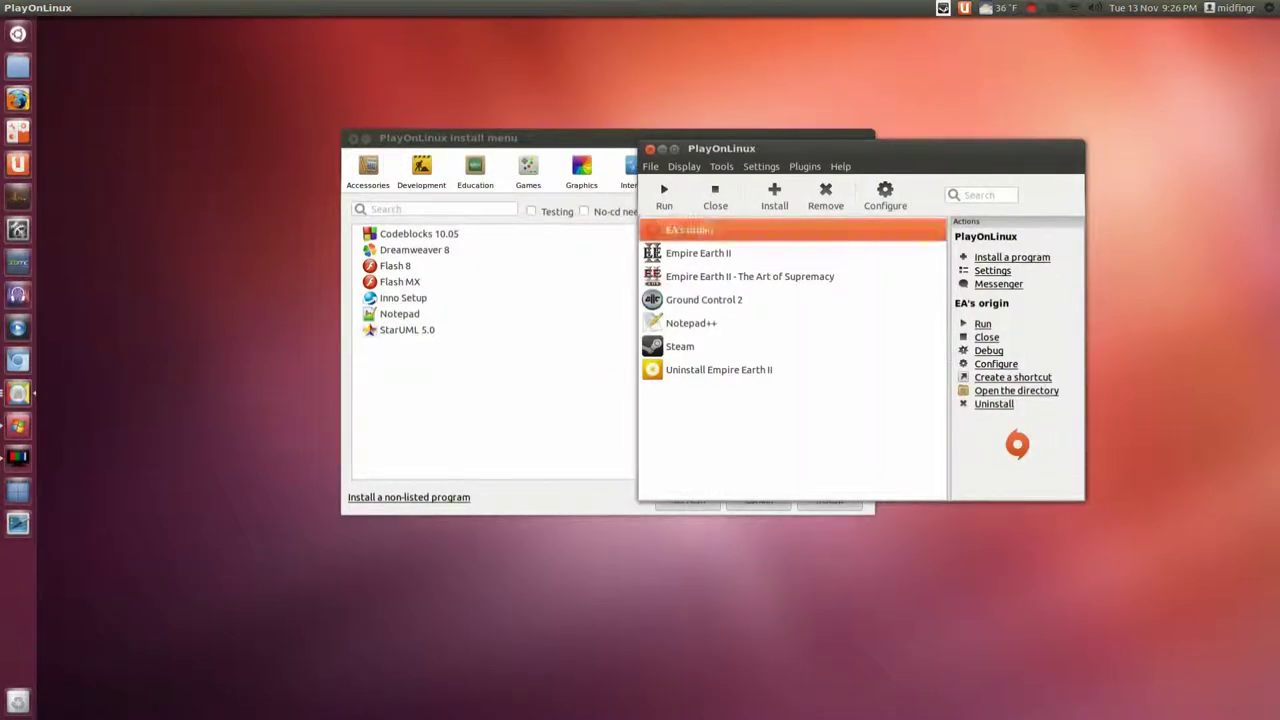
left_click(414, 249)
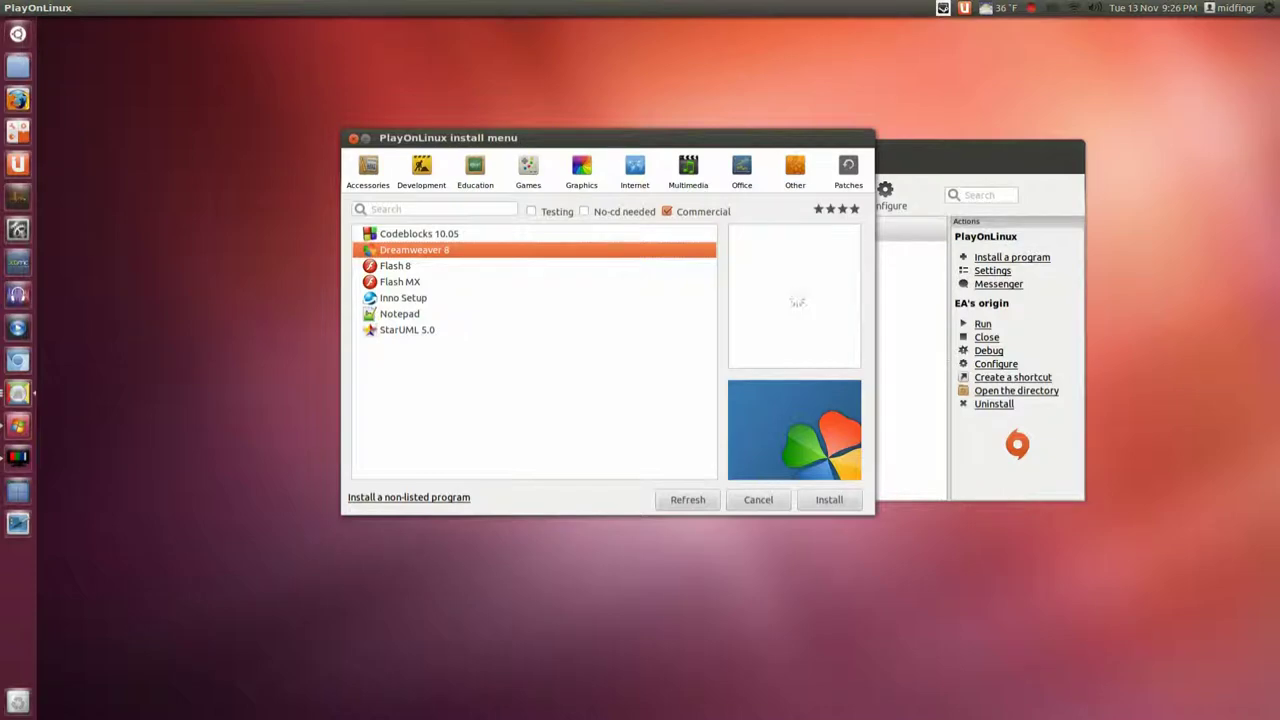
left_click(528, 170)
left_click(531, 211)
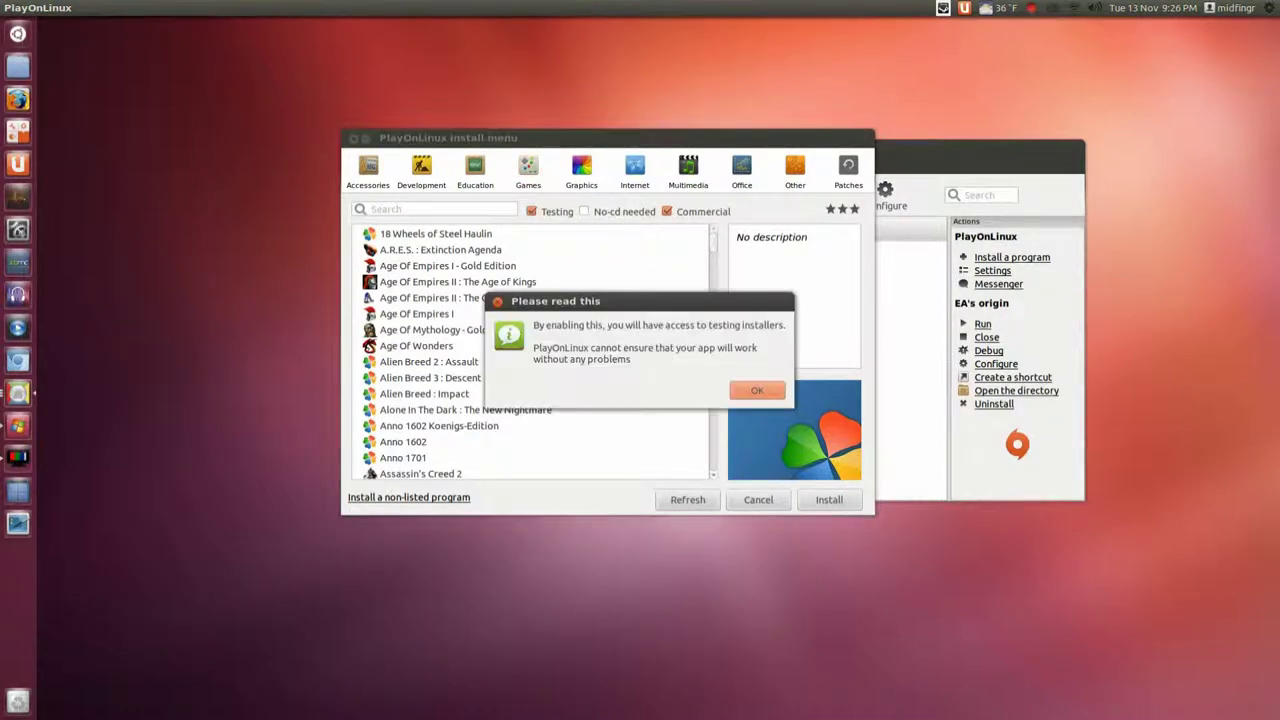
key("Return")
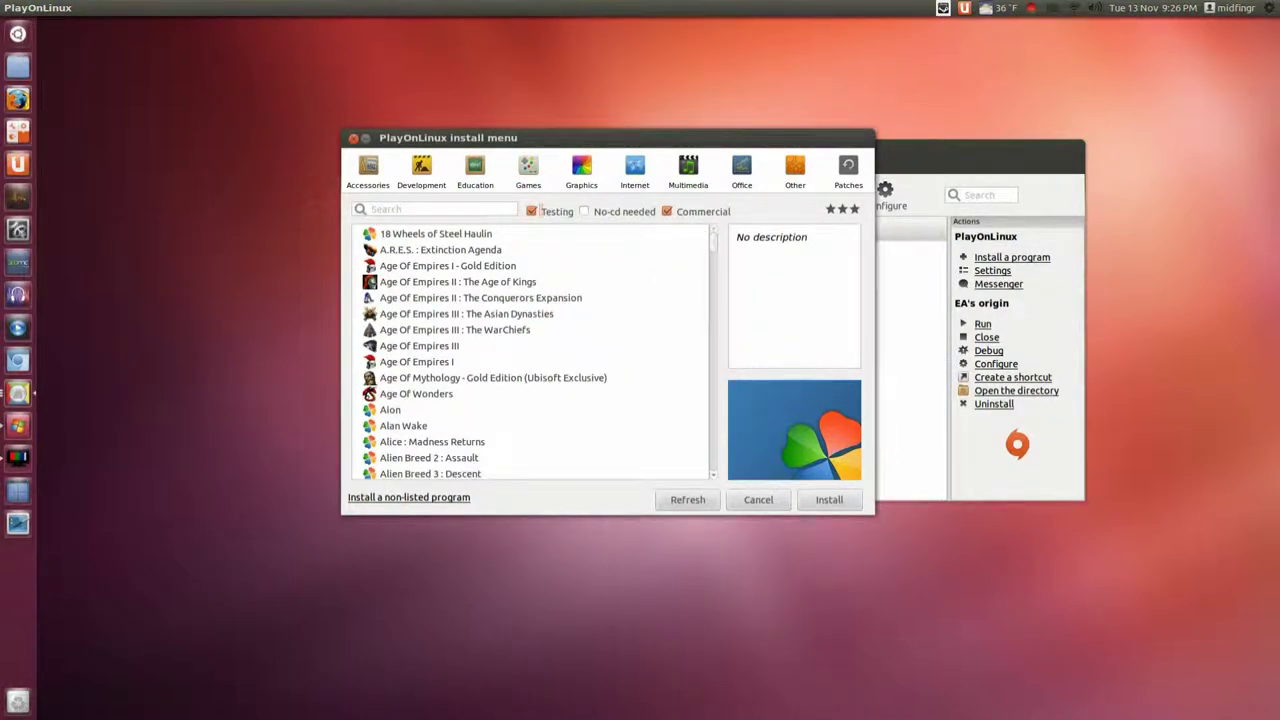
Step: Search 'ea', select the EA's Origin installer, then turn the Testing filter off
type("ea")
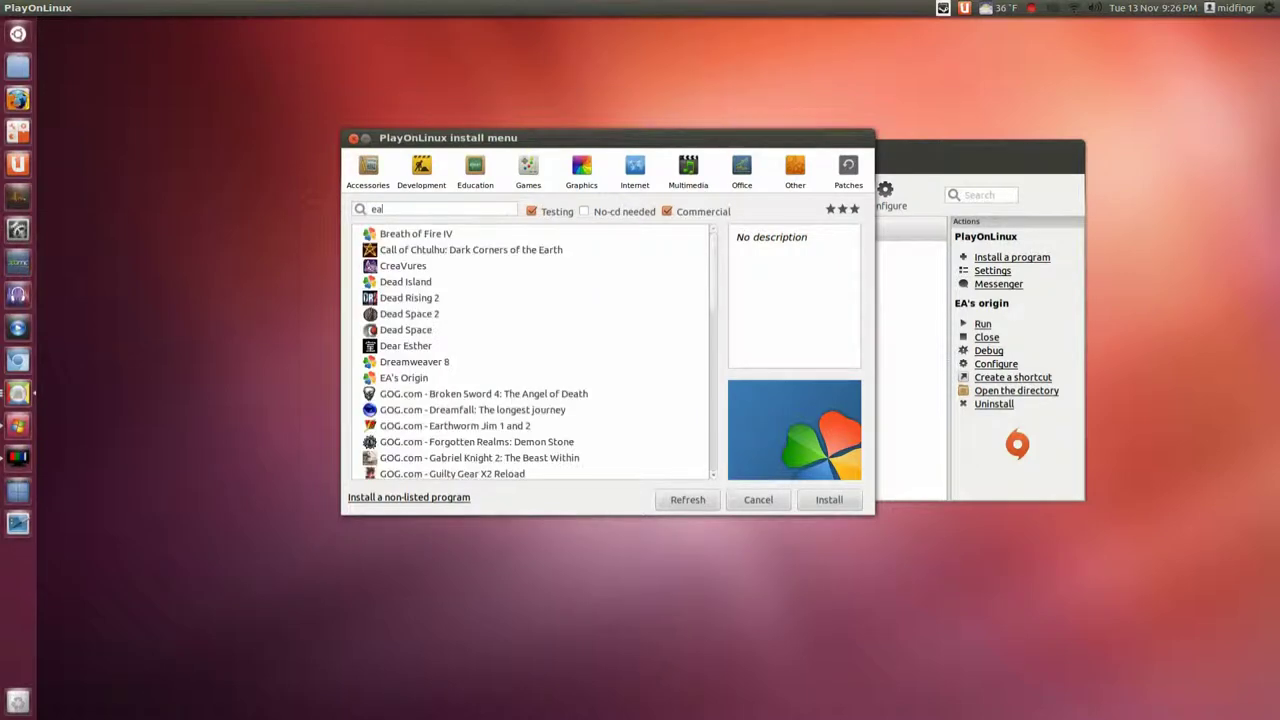
left_click(403, 377)
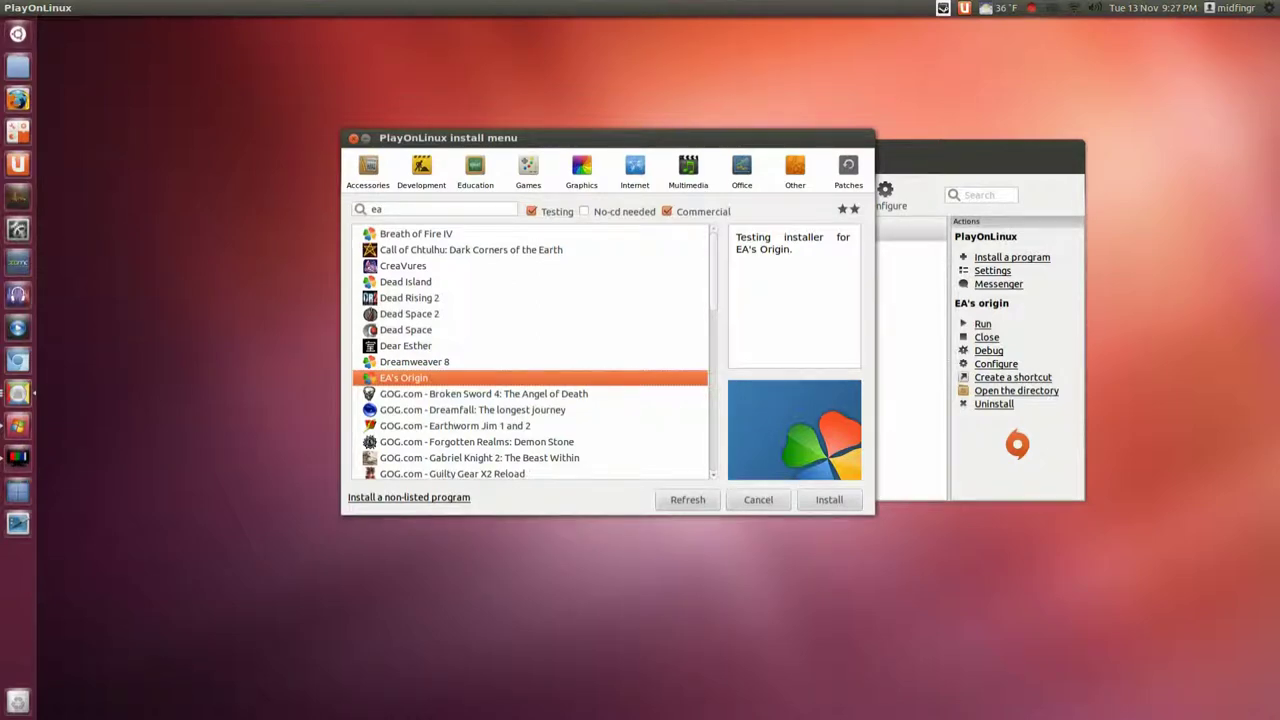
left_click(531, 211)
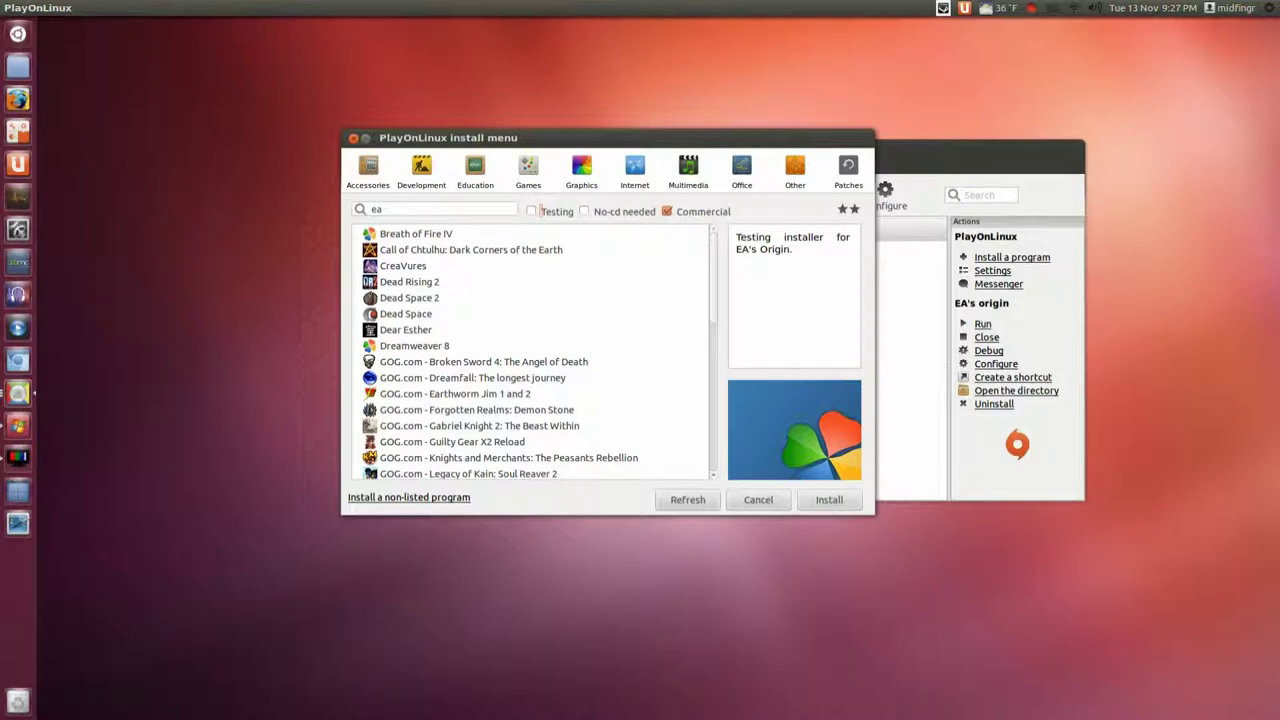
scroll(500, 352, "down", 3)
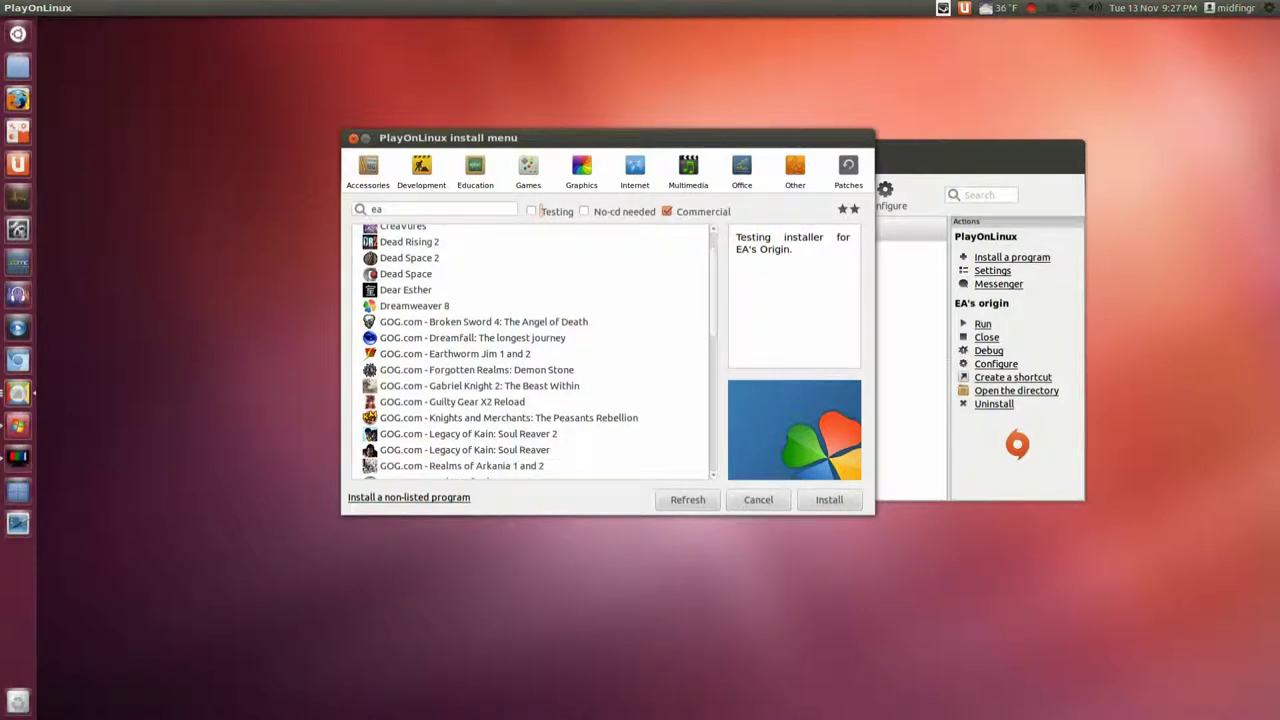
Step: Read the Broken Sword 4, Dreamfall and Earthworm Jim 1 and 2 installer descriptions
left_click(483, 321)
left_click(472, 337)
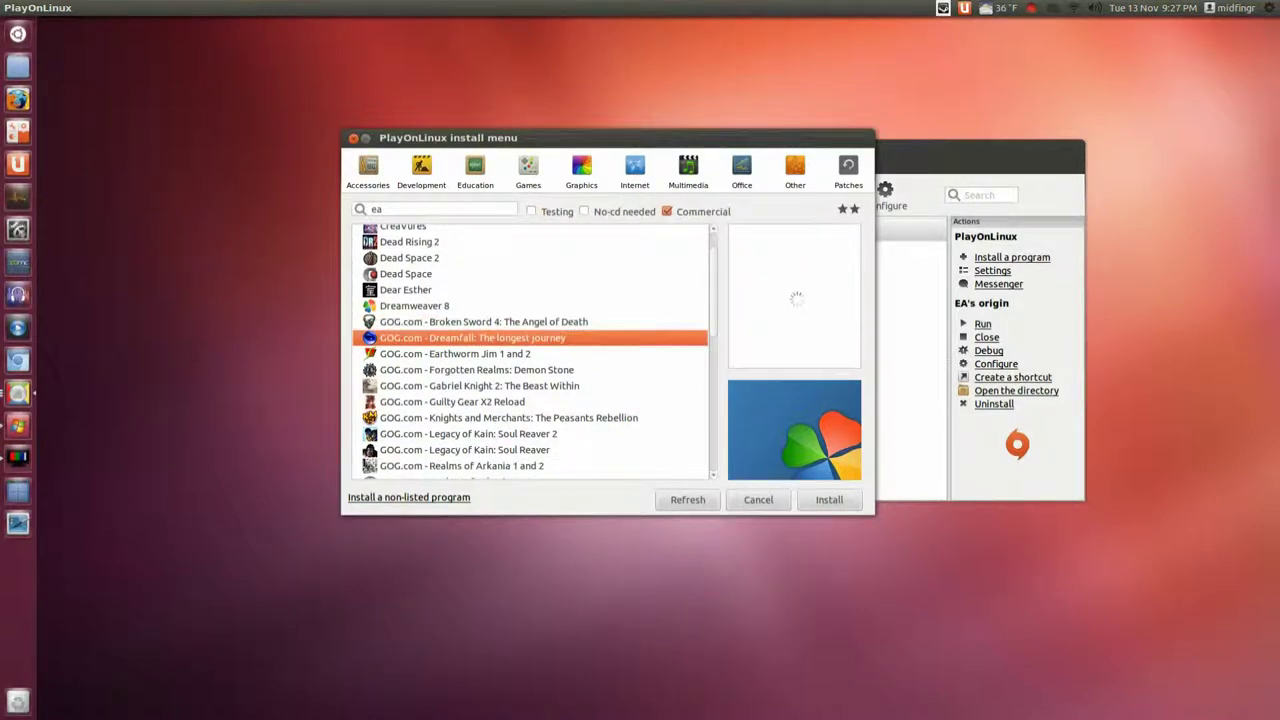
scroll(530, 352, "down", 1)
left_click(455, 333)
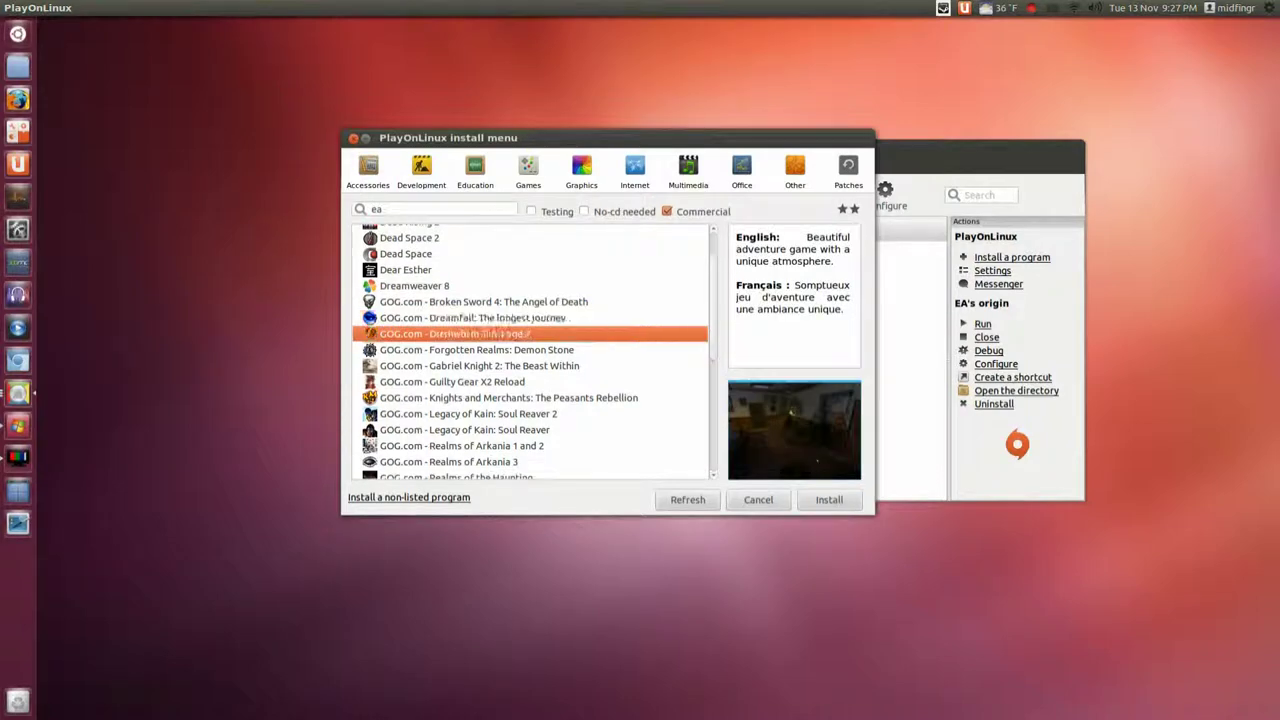
left_click(483, 301)
scroll(530, 352, "down", 4)
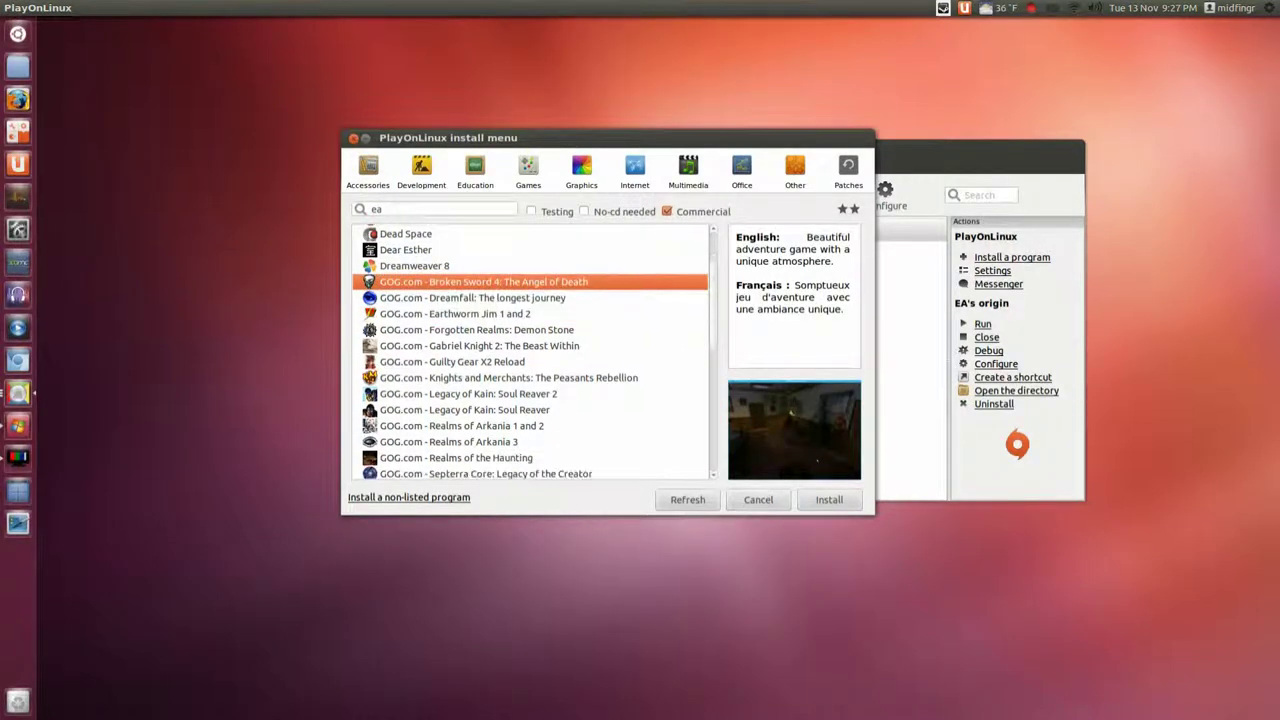
scroll(530, 352, "down", 4)
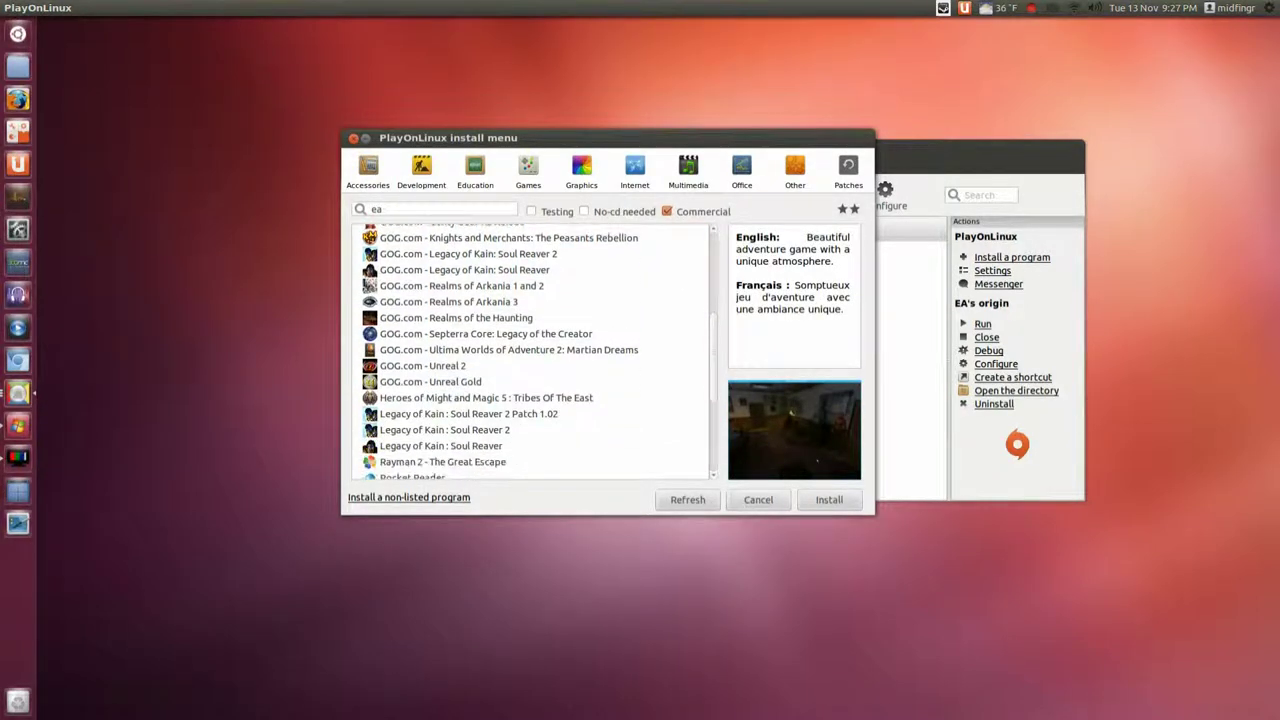
Step: Move the installer catalogue aside and select Empire Earth II among installed programs
left_click_drag(450, 137, 257, 163)
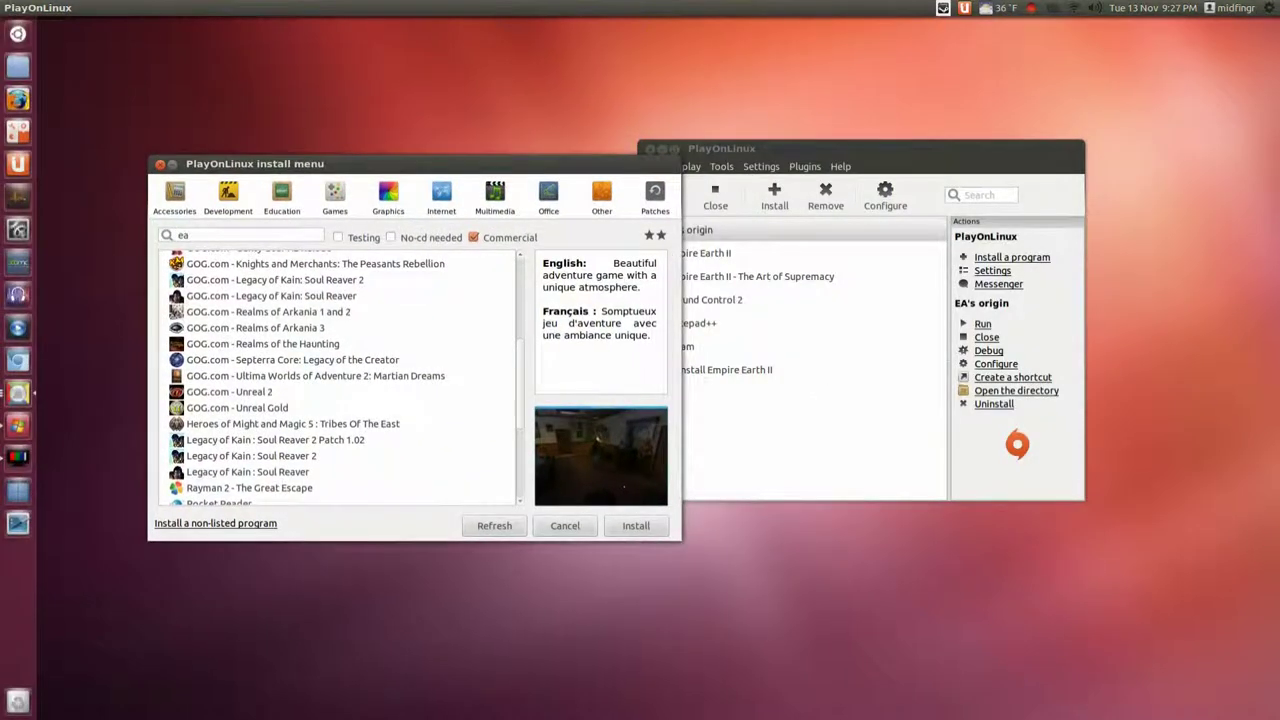
left_click(860, 148)
left_click(698, 252)
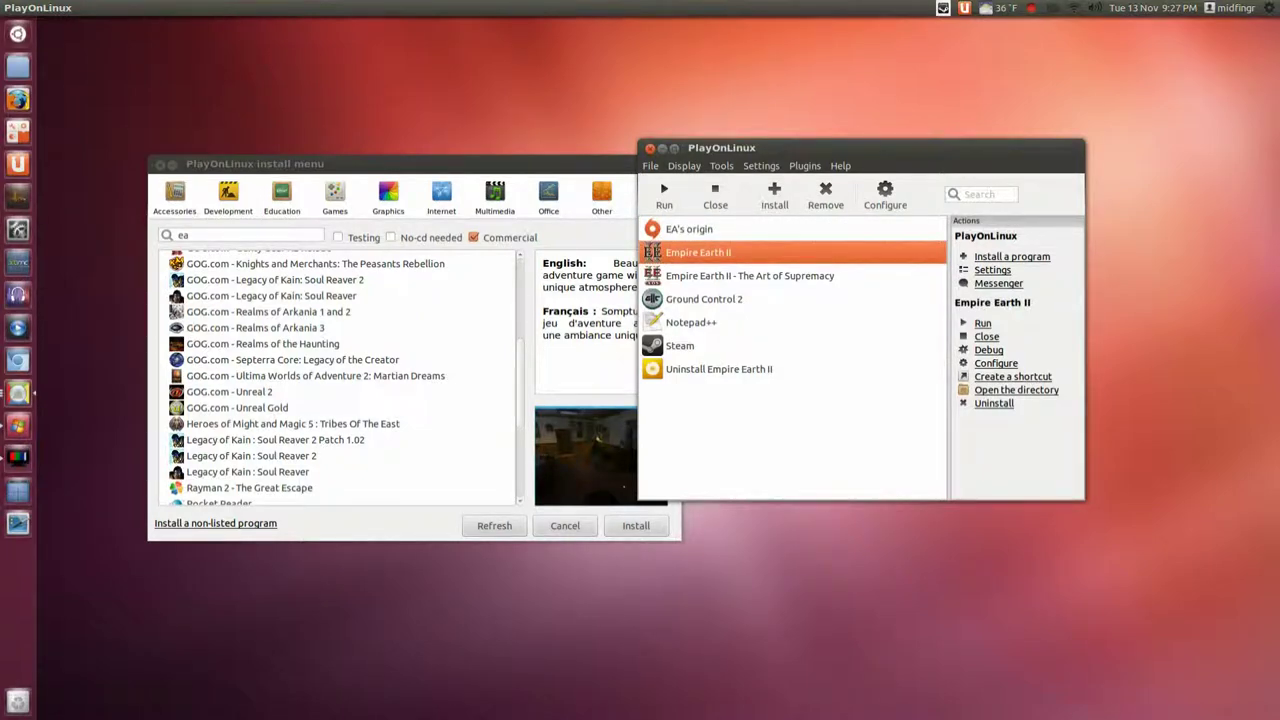
Step: Return to the 'ea' installer list and reread the Broken Sword 4 description
left_click(255, 163)
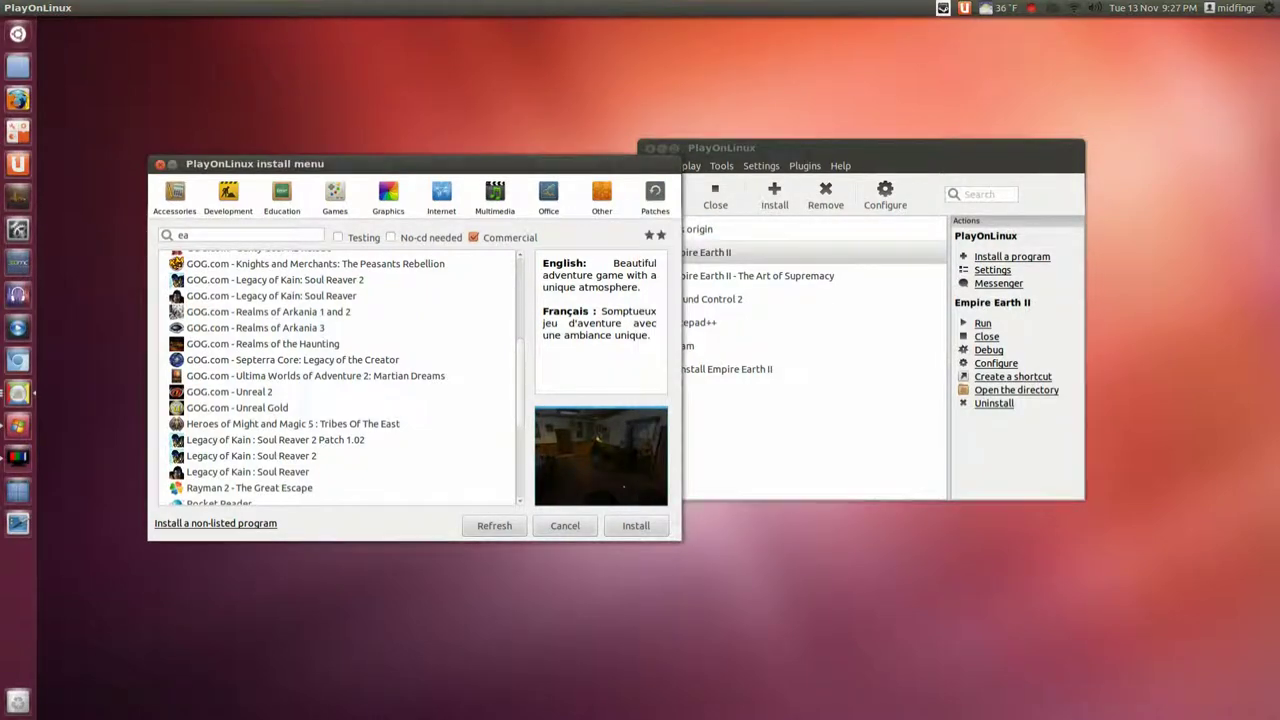
left_click_drag(255, 163, 399, 140)
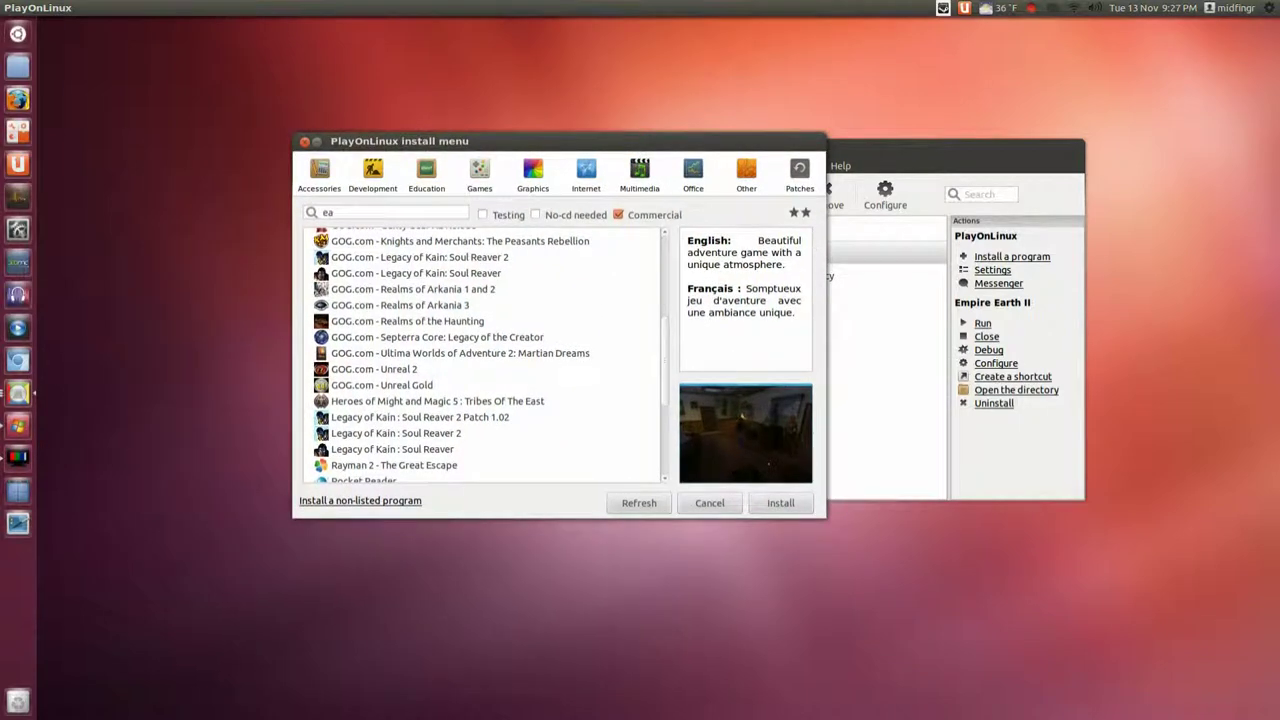
scroll(490, 355, "down", 2)
scroll(485, 355, "down", 1)
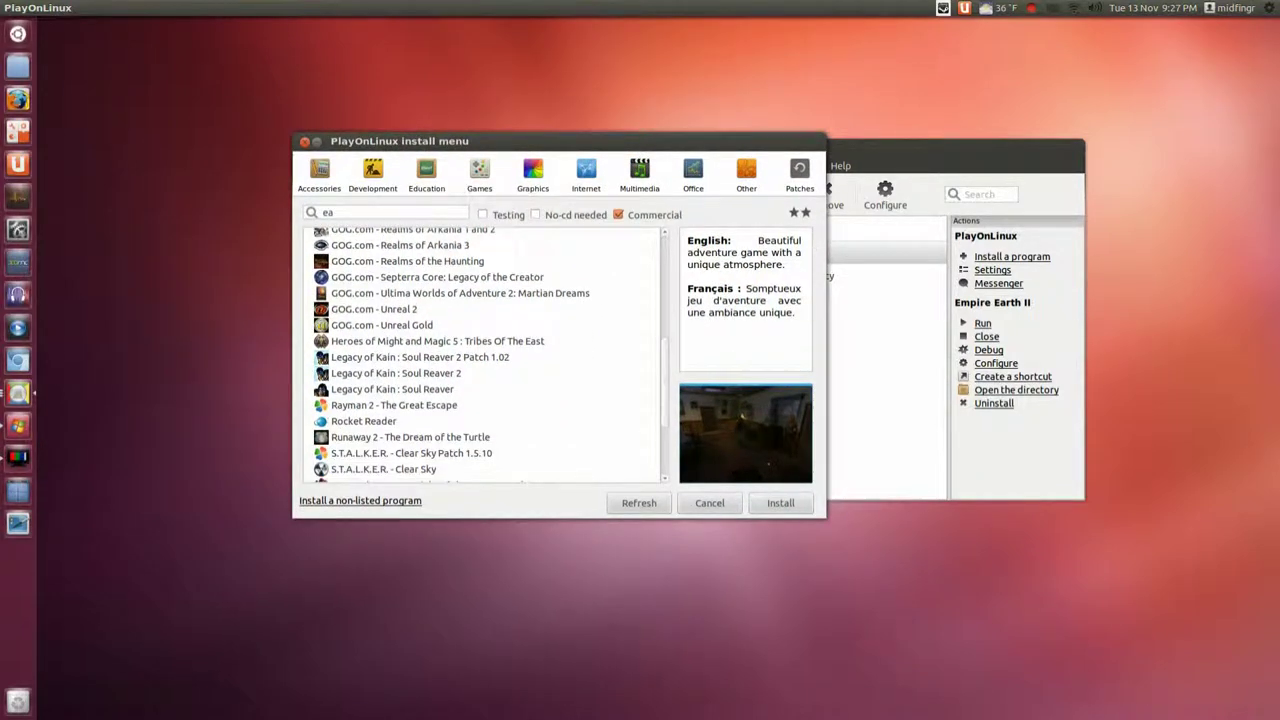
scroll(485, 355, "down", 5)
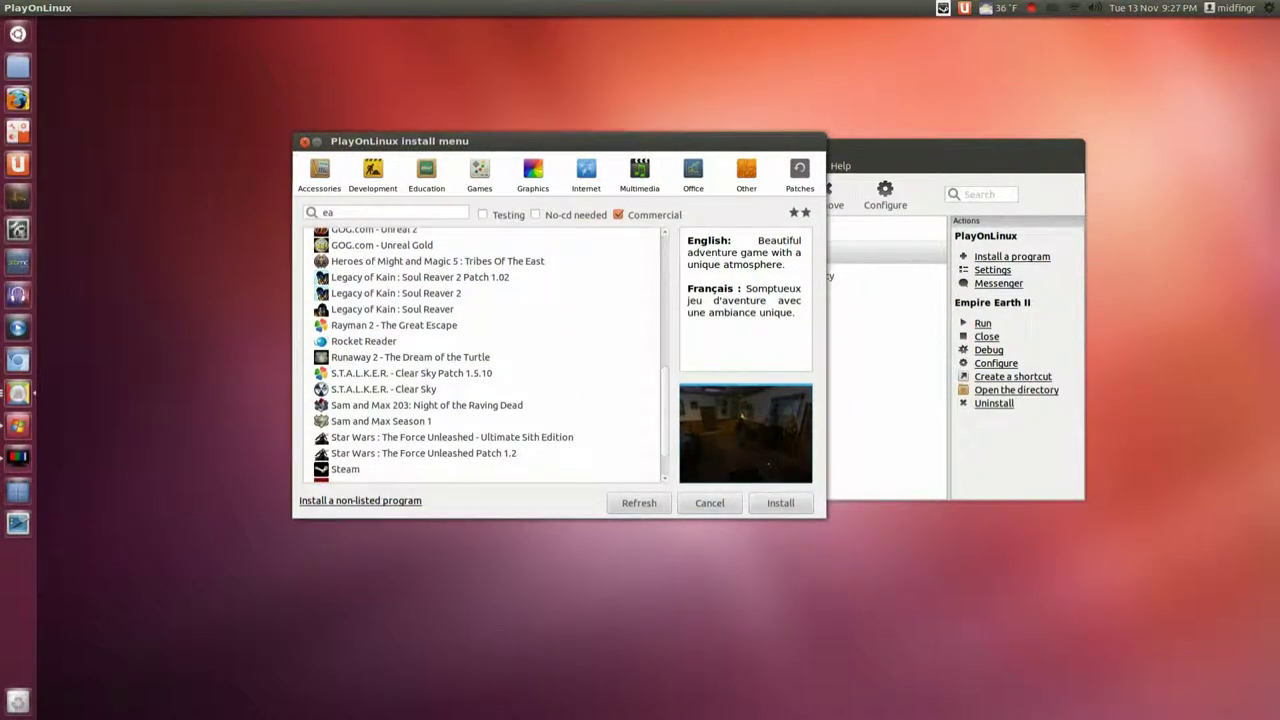
scroll(485, 355, "down", 1)
scroll(485, 355, "up", 8)
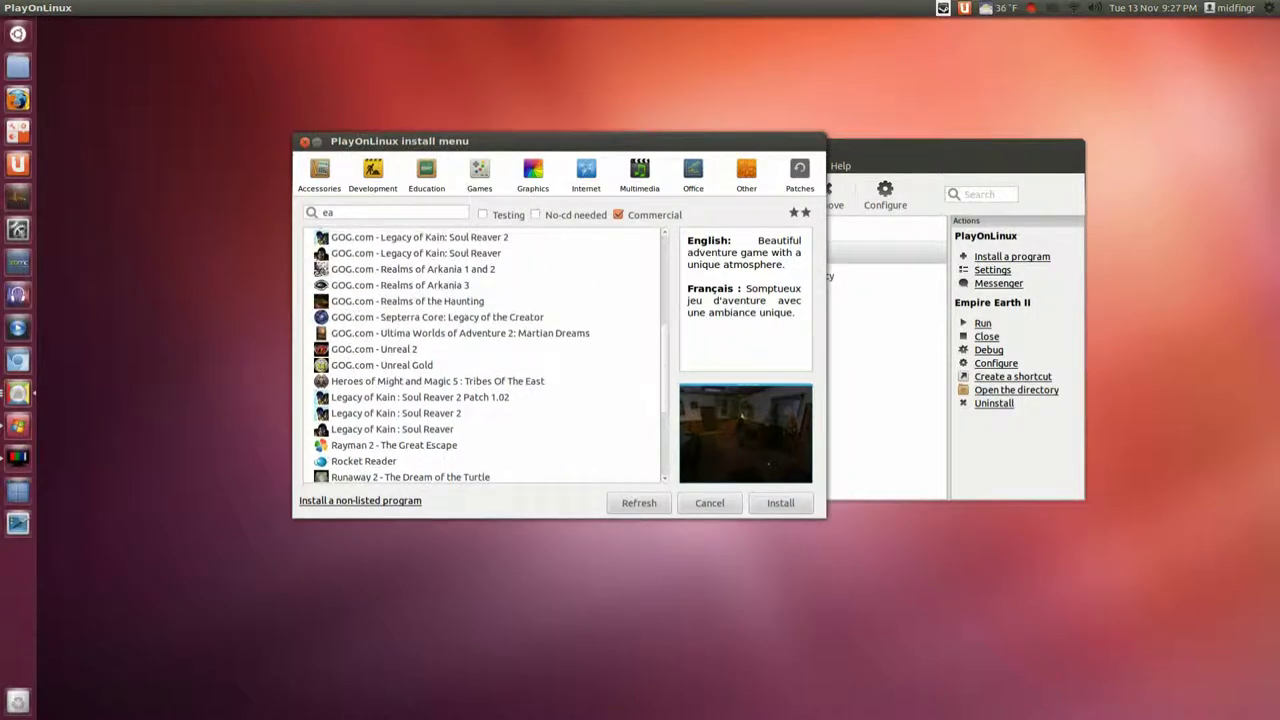
scroll(485, 300, "up", 10)
left_click(485, 300)
scroll(485, 300, "up", 3)
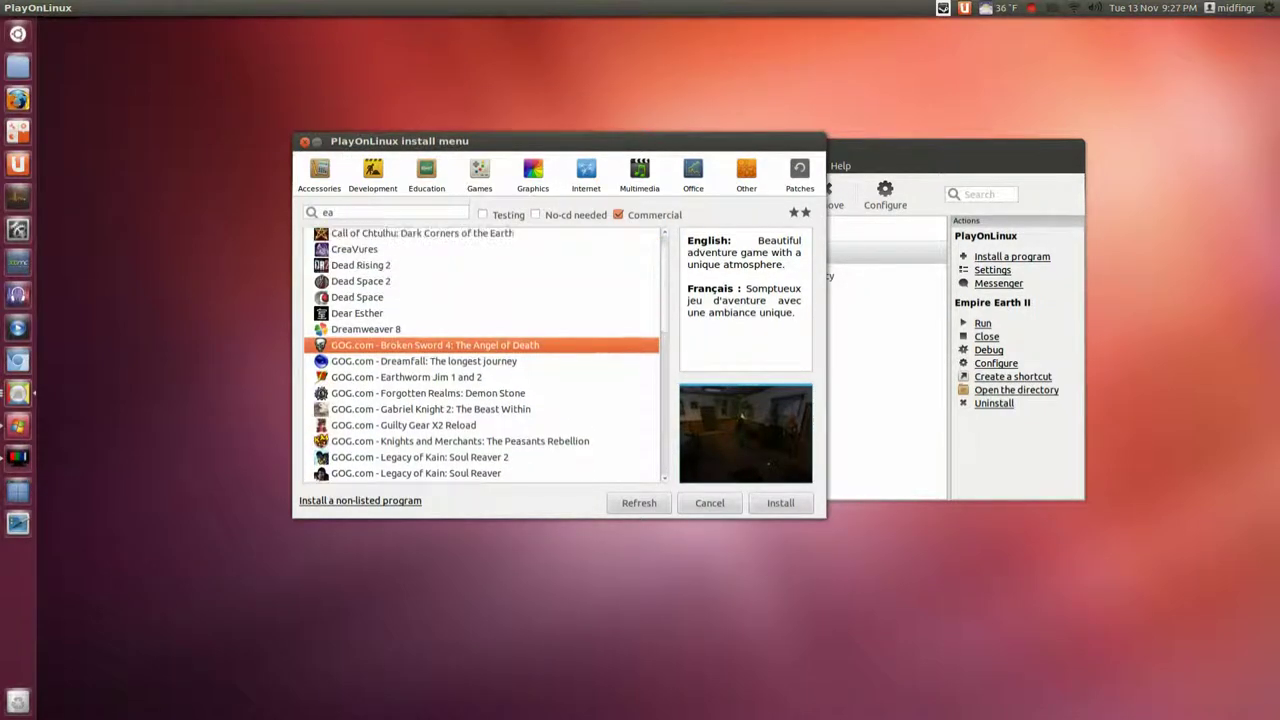
scroll(485, 300, "down", 5)
scroll(485, 355, "down", 9)
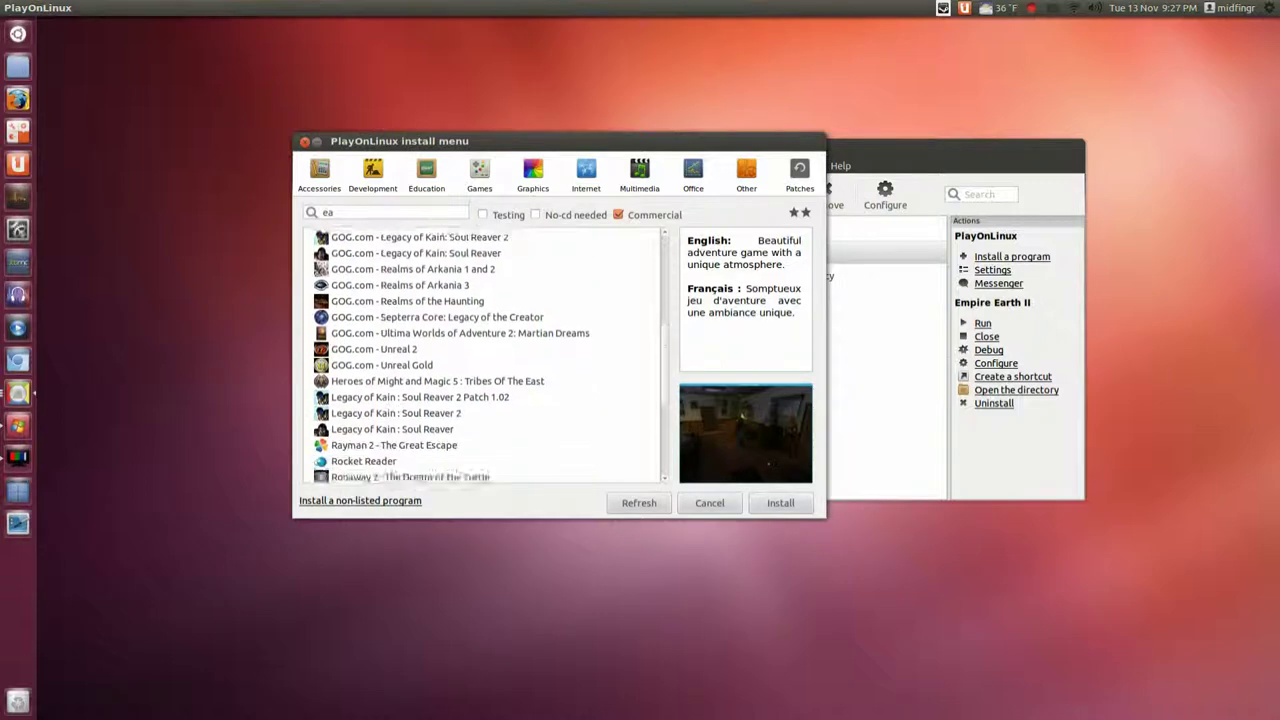
scroll(485, 355, "up", 4)
scroll(485, 355, "down", 5)
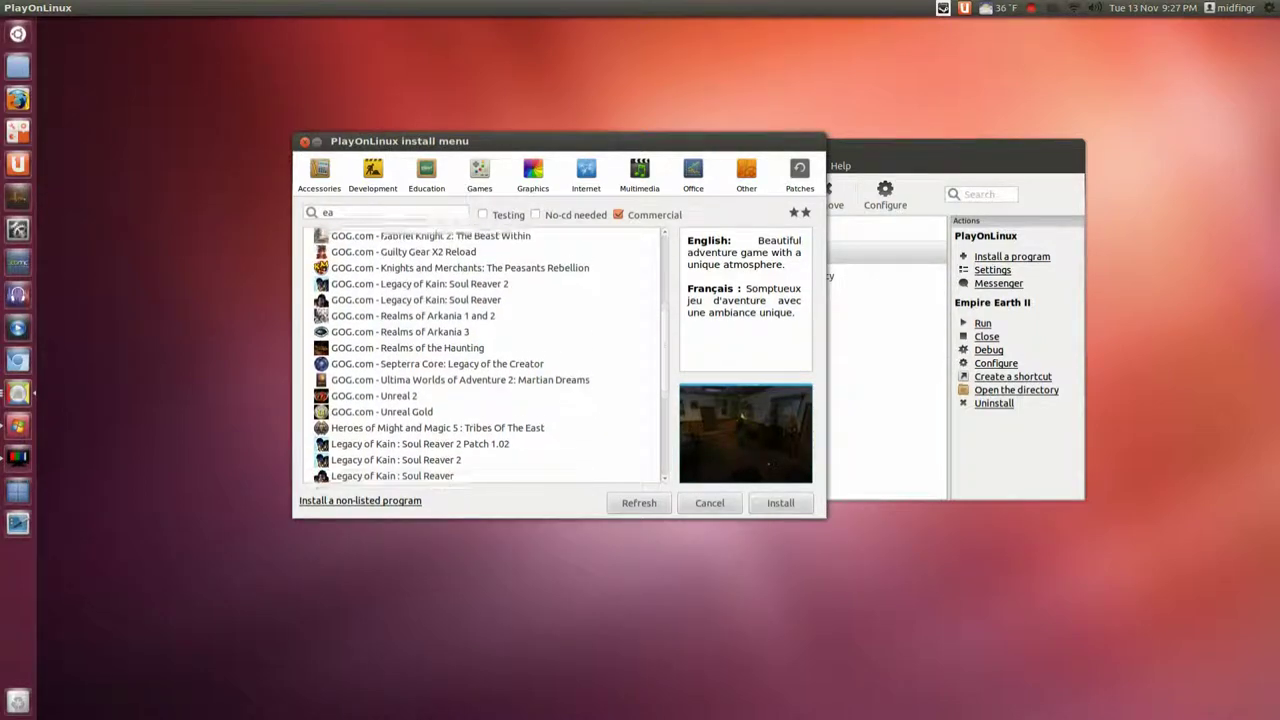
scroll(485, 355, "up", 4)
scroll(485, 355, "up", 8)
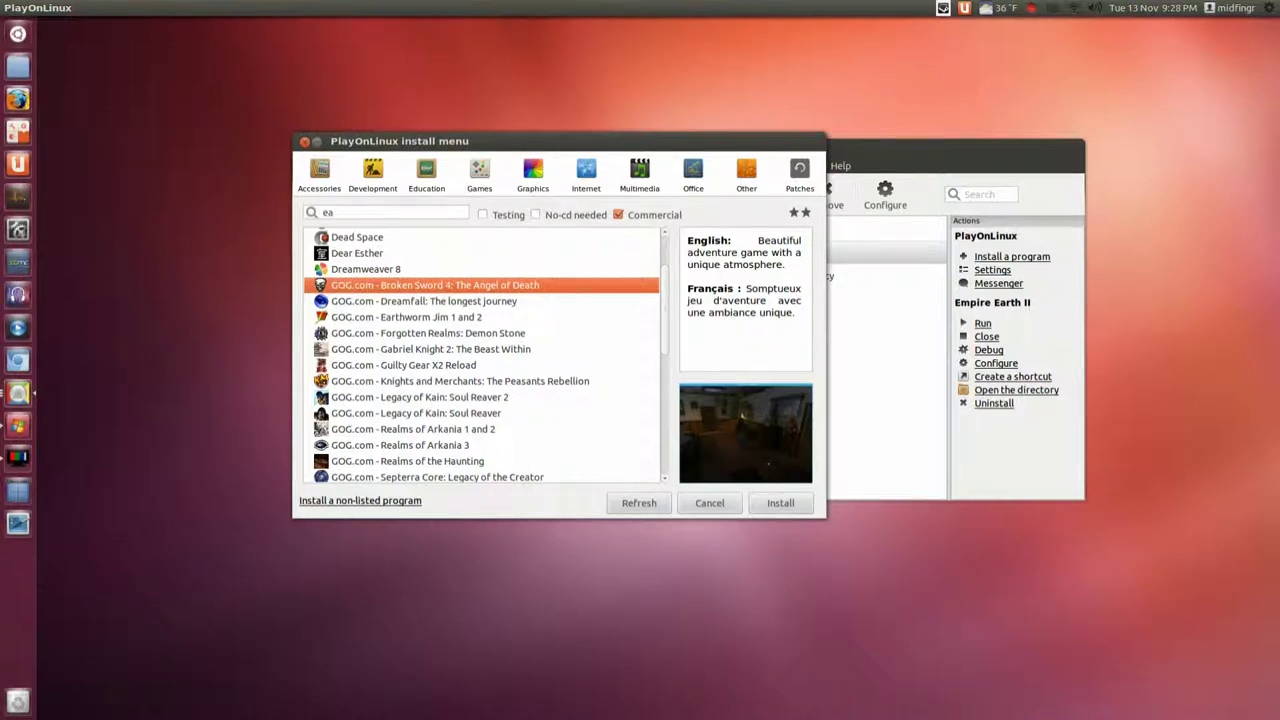
scroll(485, 355, "down", 2)
Step: Replace the search with 'gog' and scroll through the GOG.com installers
key("shift+Tab")
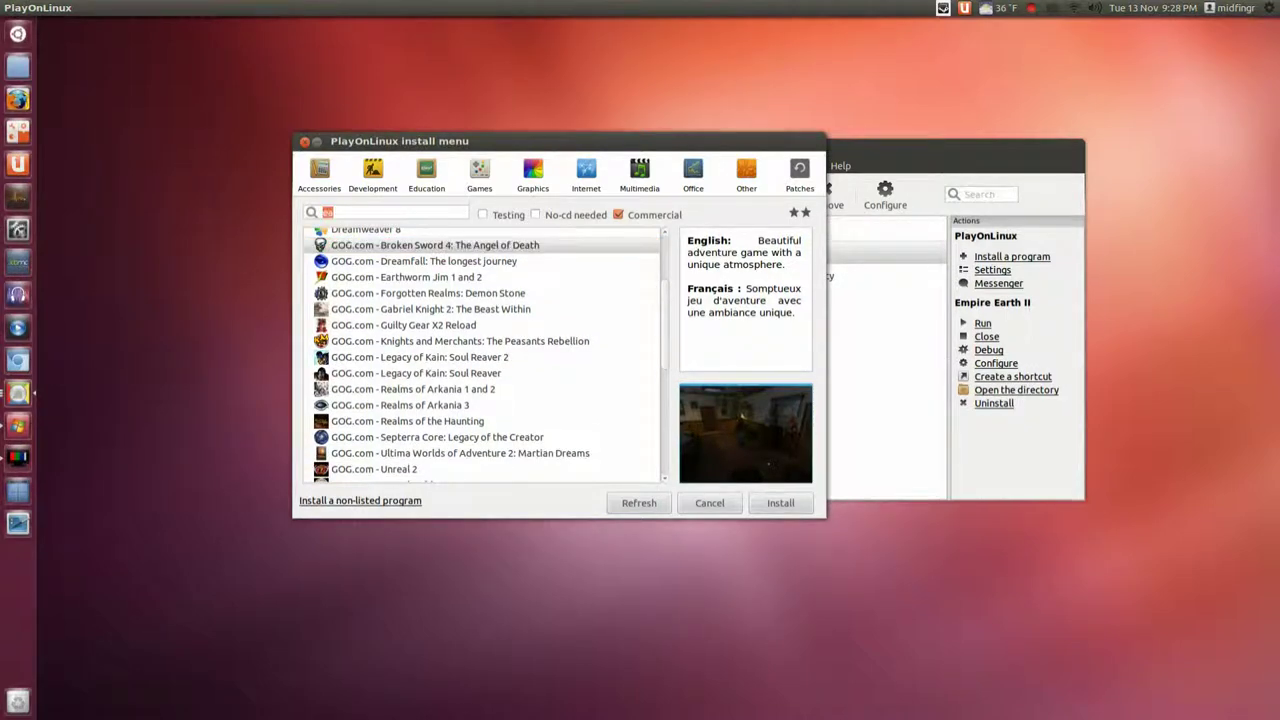
type("gog")
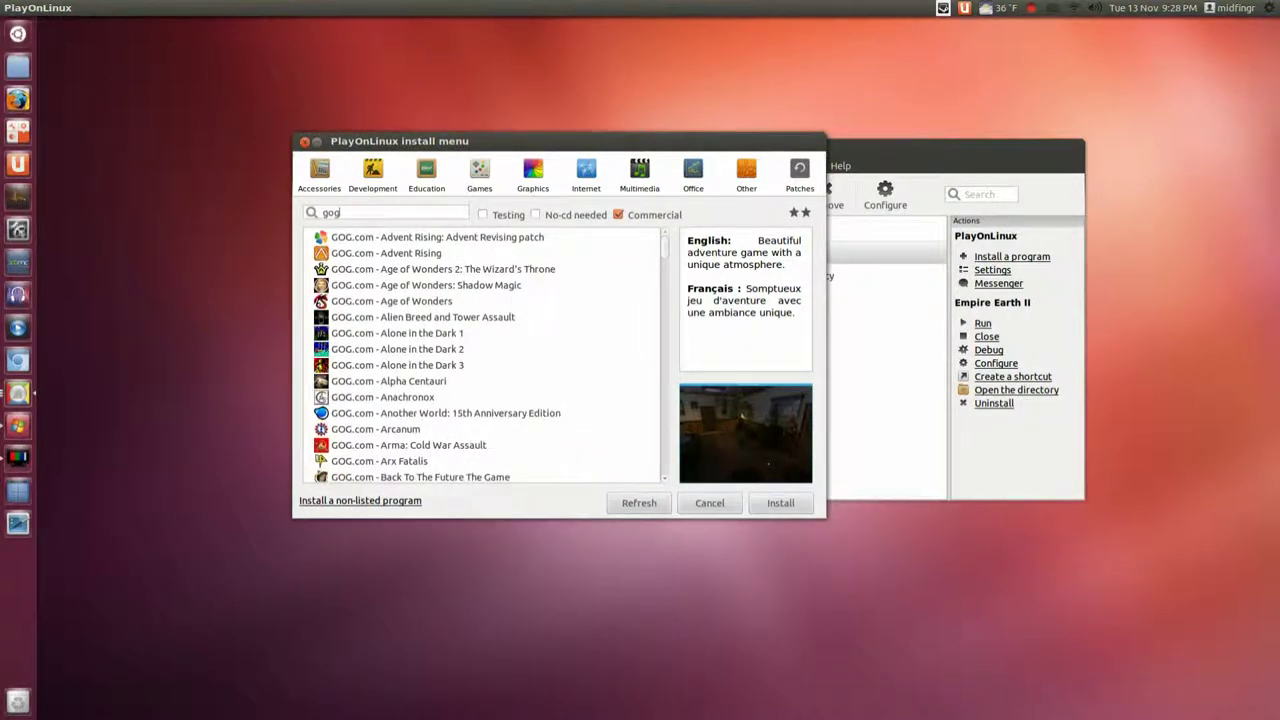
scroll(485, 355, "down", 6)
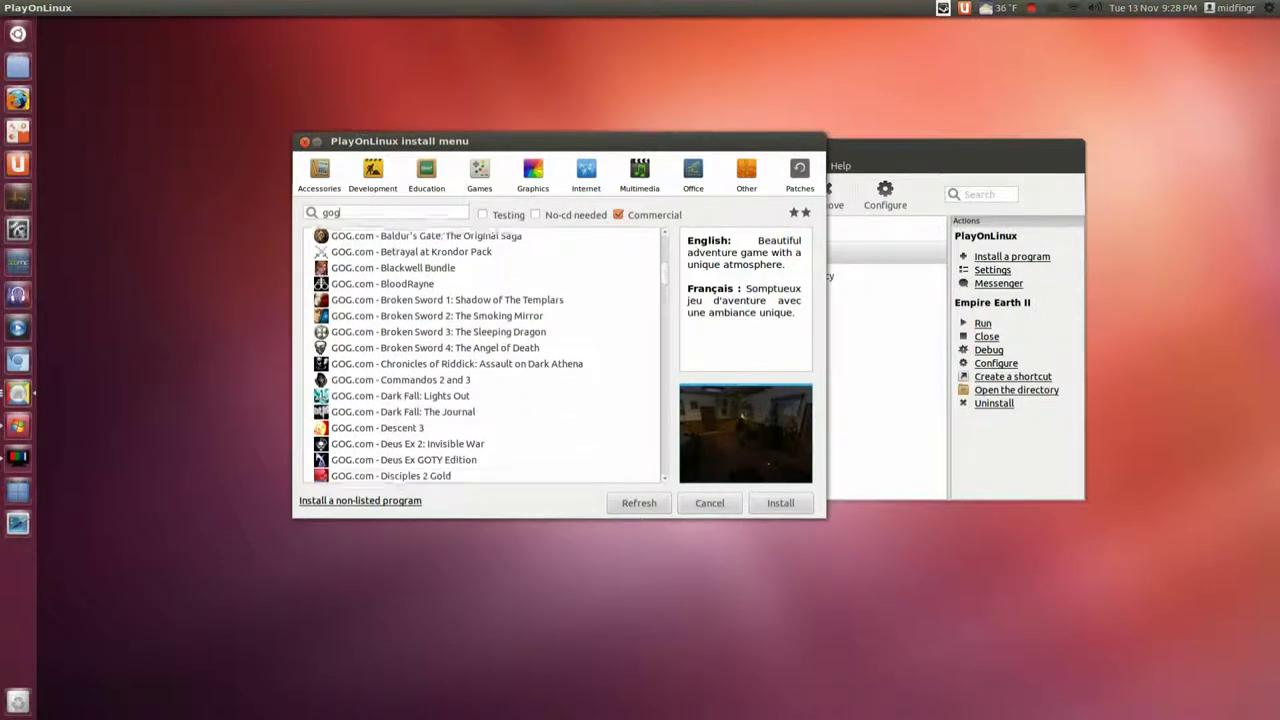
scroll(485, 355, "down", 2)
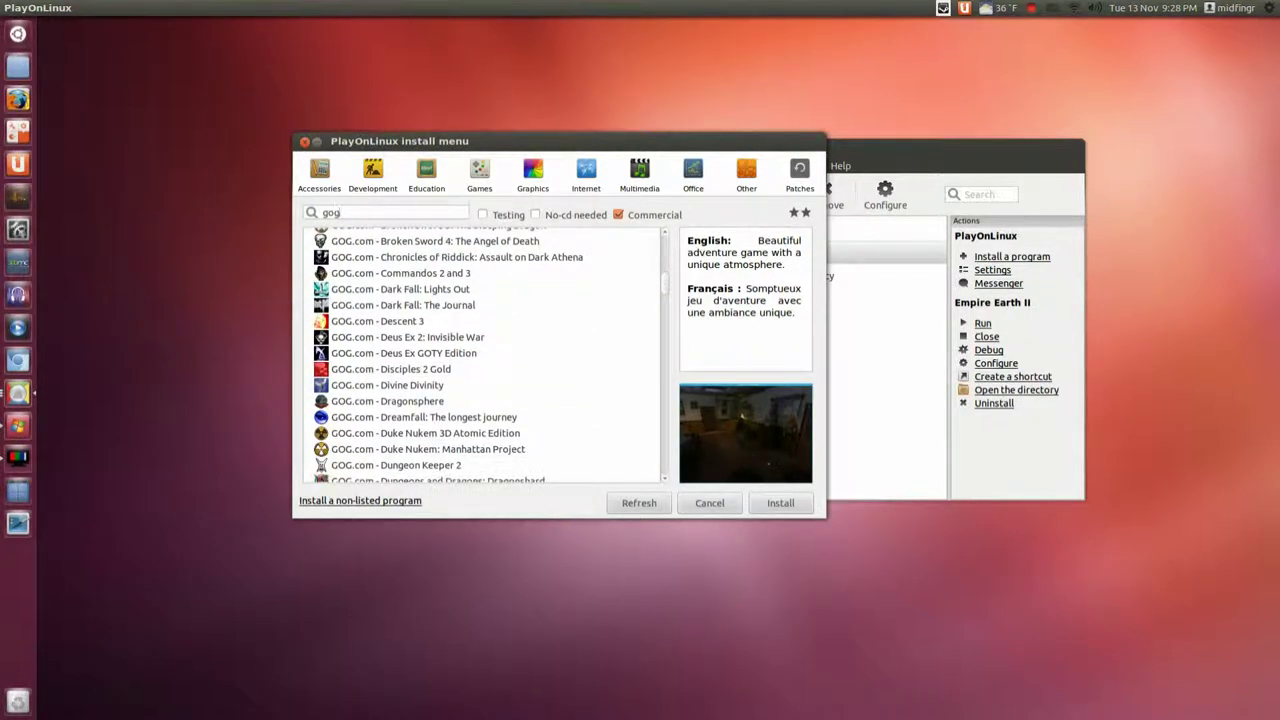
scroll(485, 355, "down", 2)
scroll(485, 355, "down", 4)
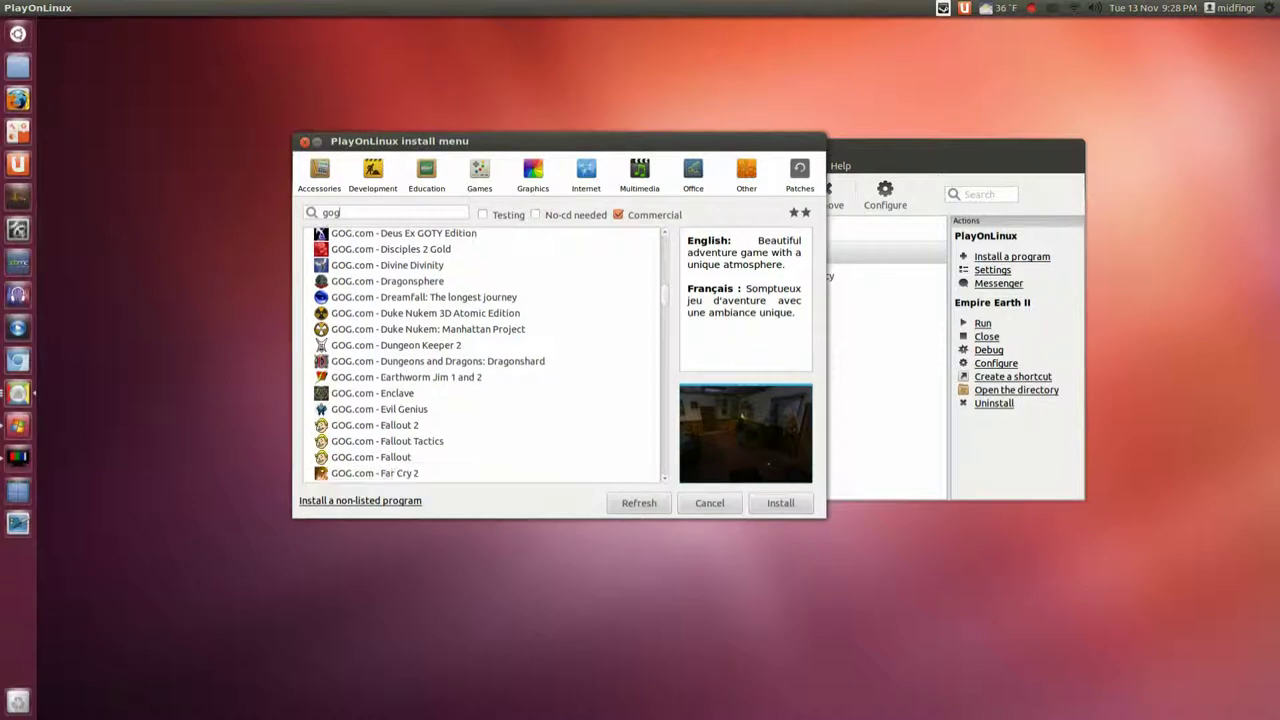
scroll(485, 355, "down", 4)
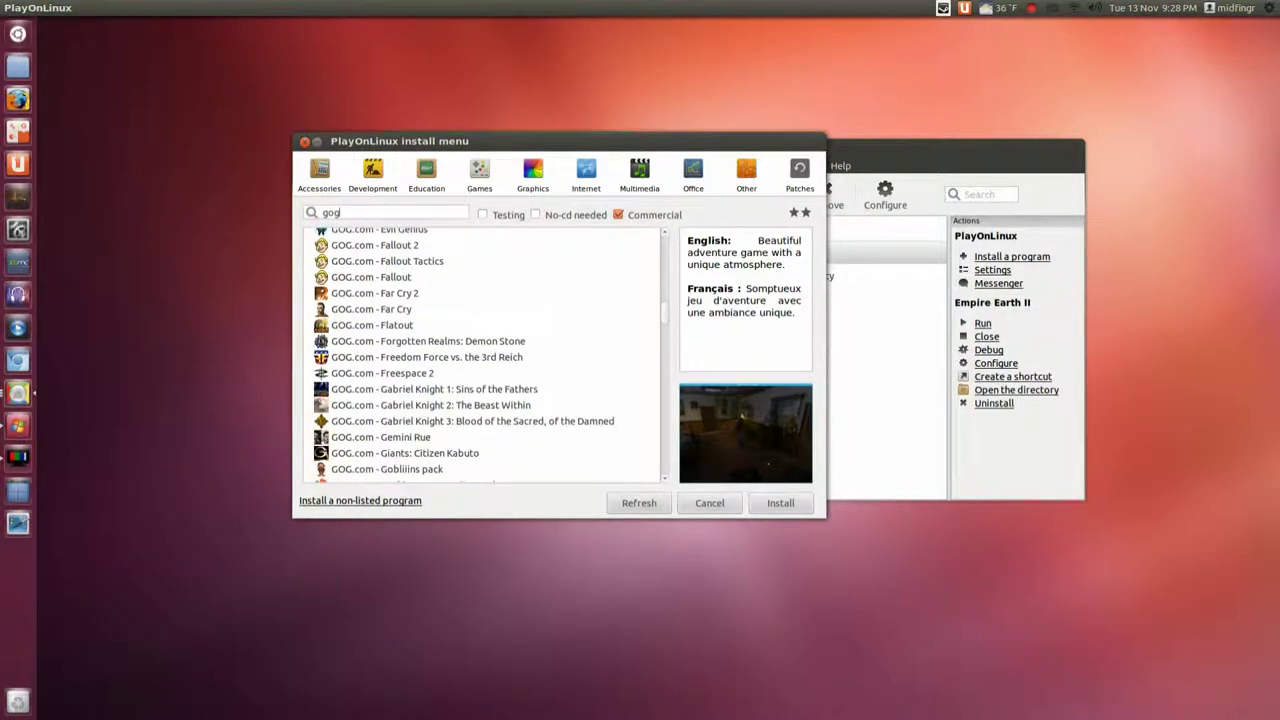
scroll(485, 355, "down", 4)
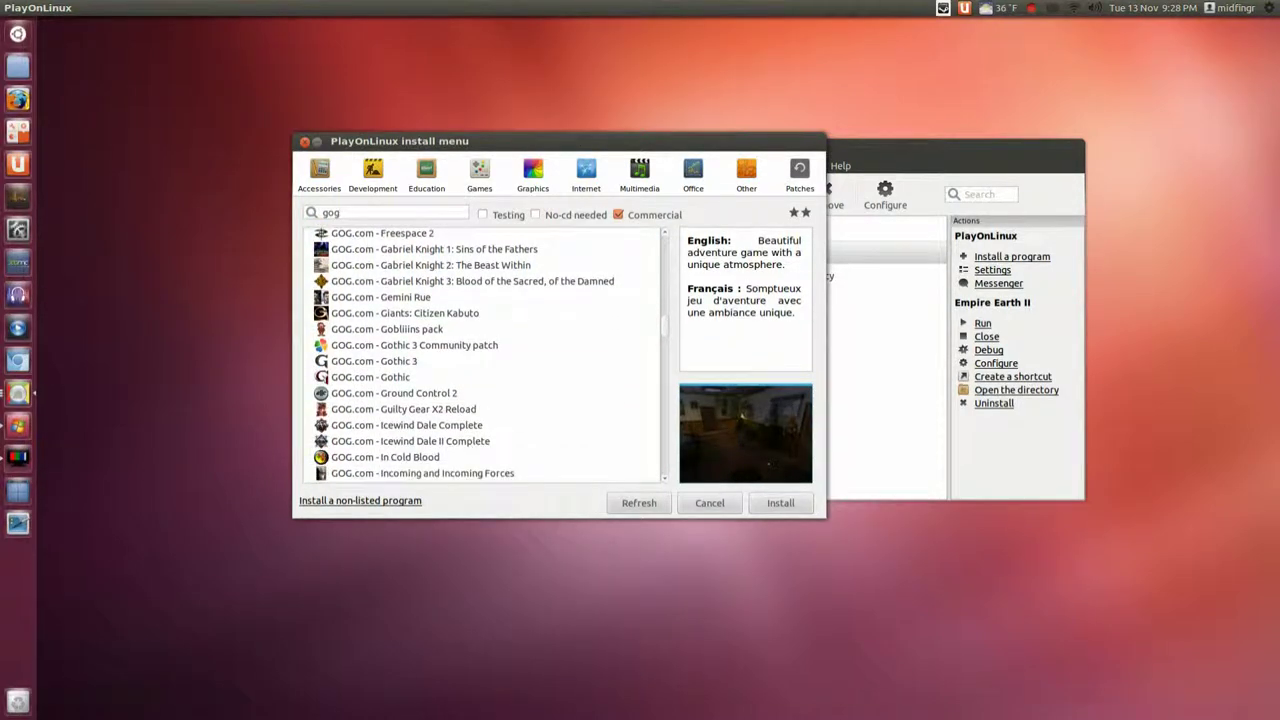
scroll(485, 355, "down", 1)
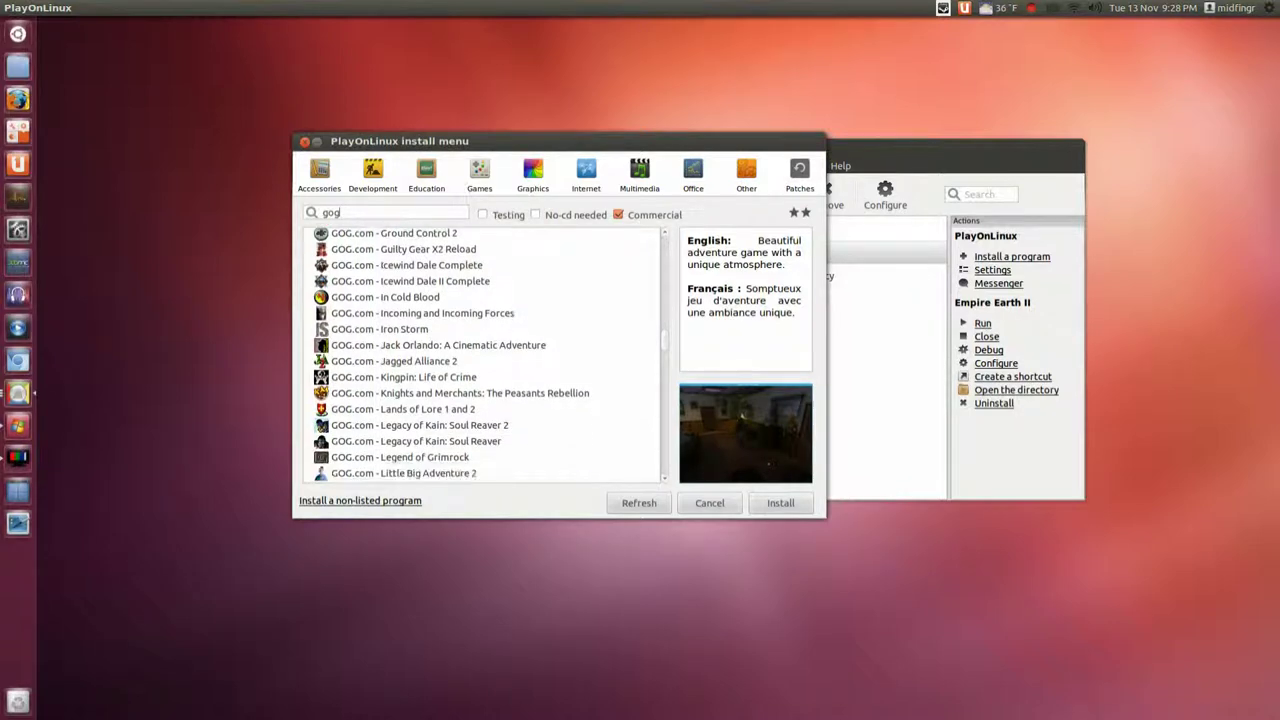
Step: Read the Kingpin: Life of Crime installer description, then close the install menu
left_click(403, 377)
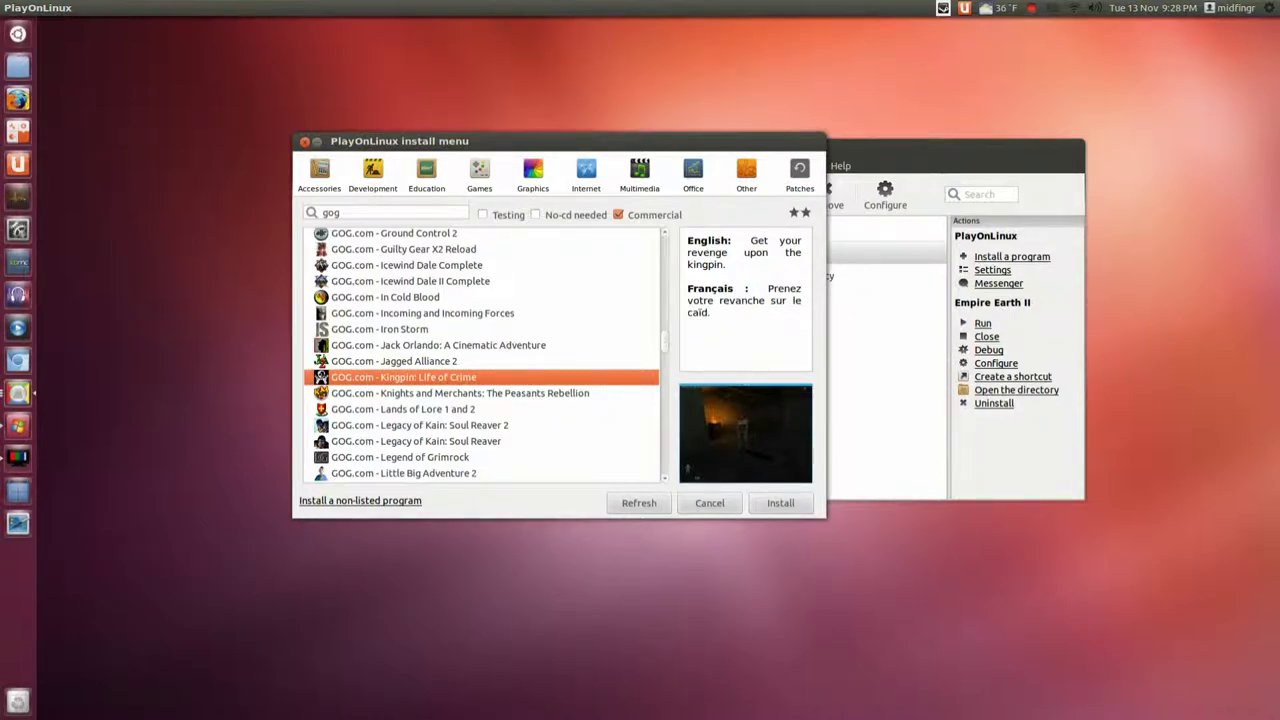
scroll(487, 355, "down", 3)
scroll(487, 355, "up", 3)
key("Escape")
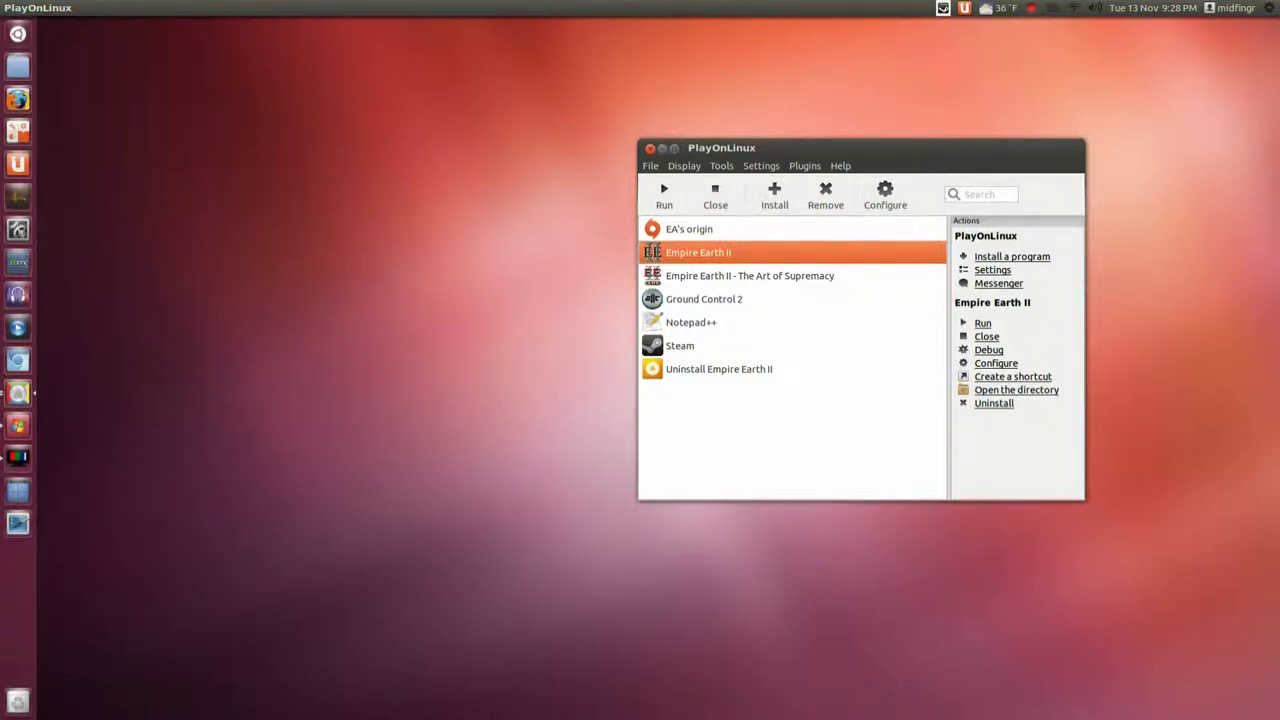
Step: Shift the PlayOnLinux window left and view the Plugins list: Capture, PlayOnLinux Vault, ScreenCap
left_click_drag(721, 147, 430, 148)
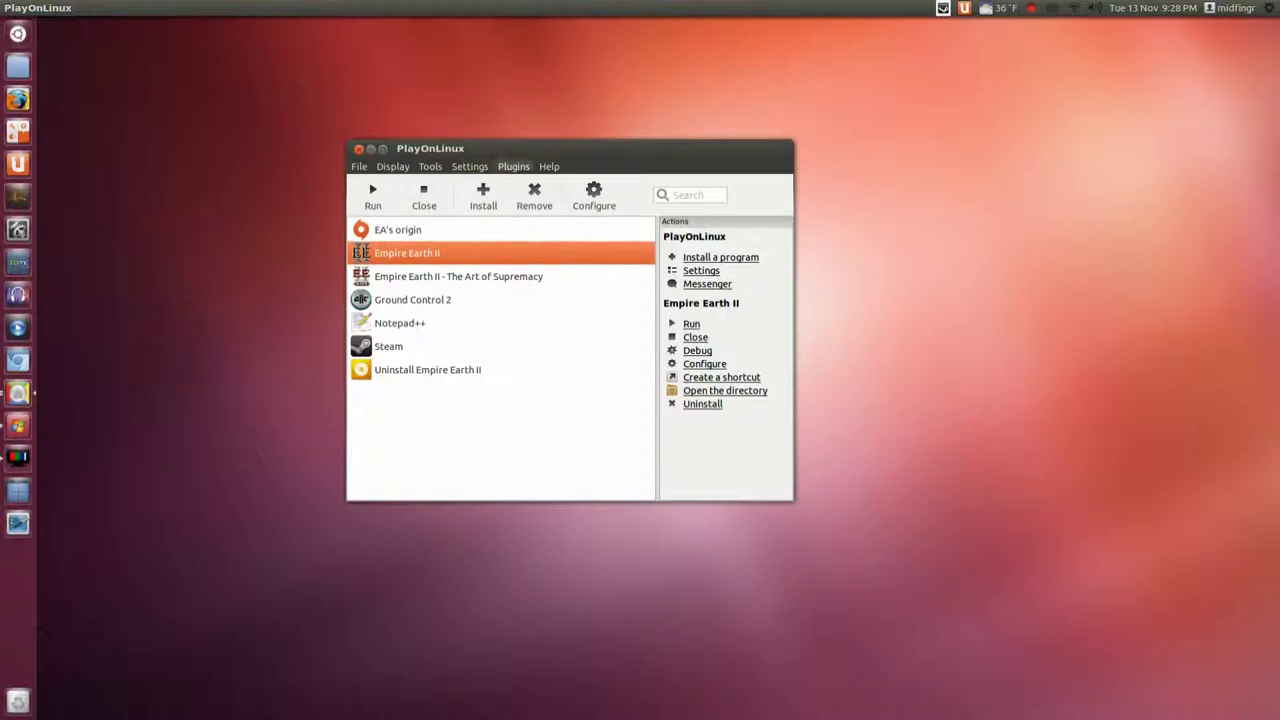
left_click(513, 166)
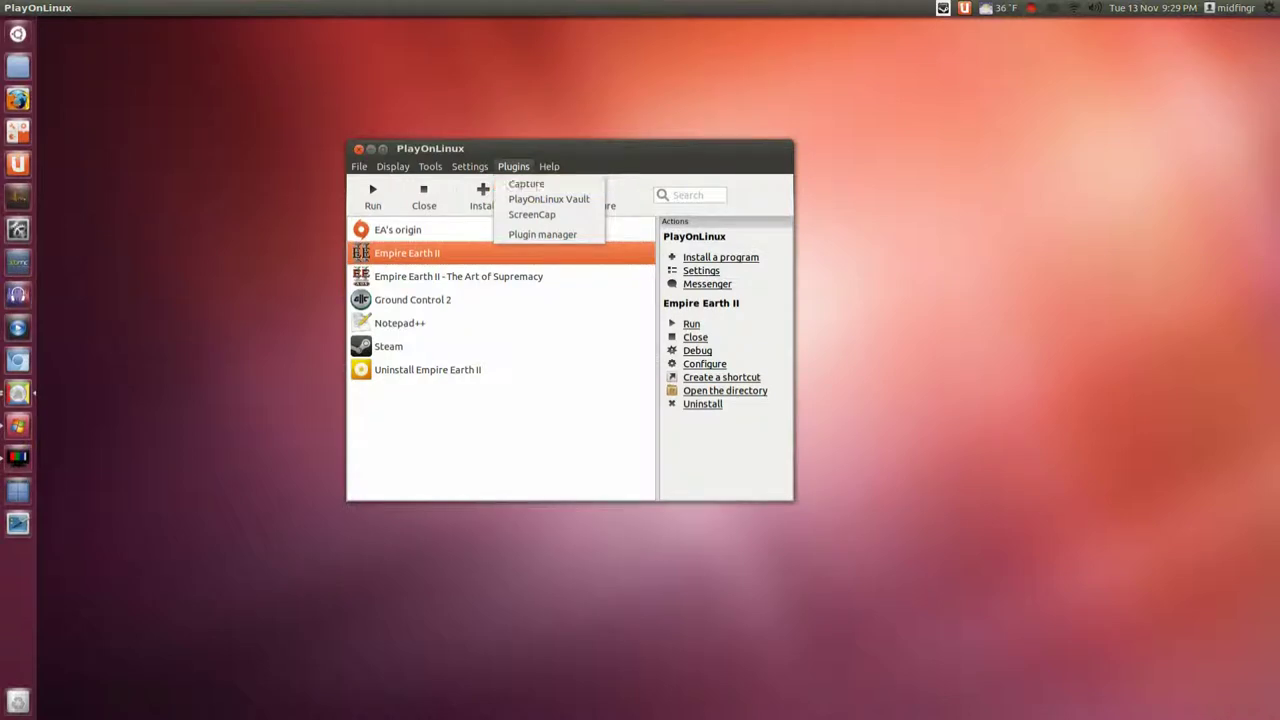
key("Escape")
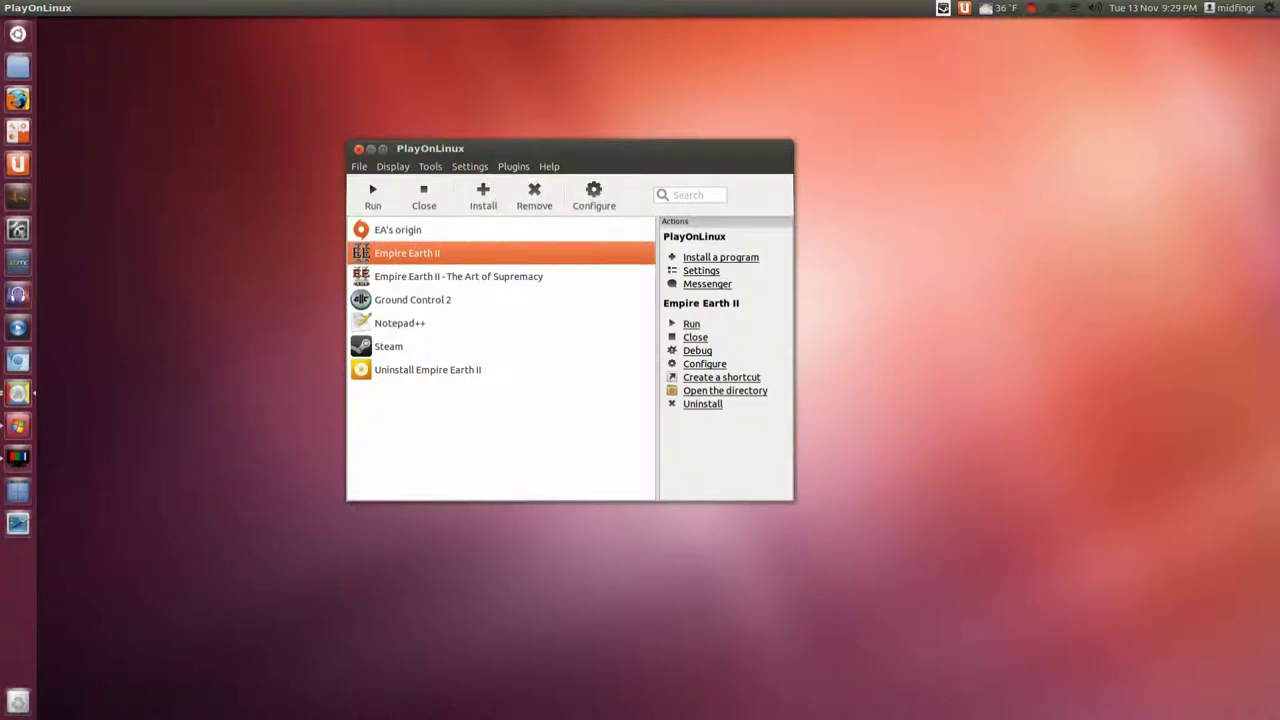